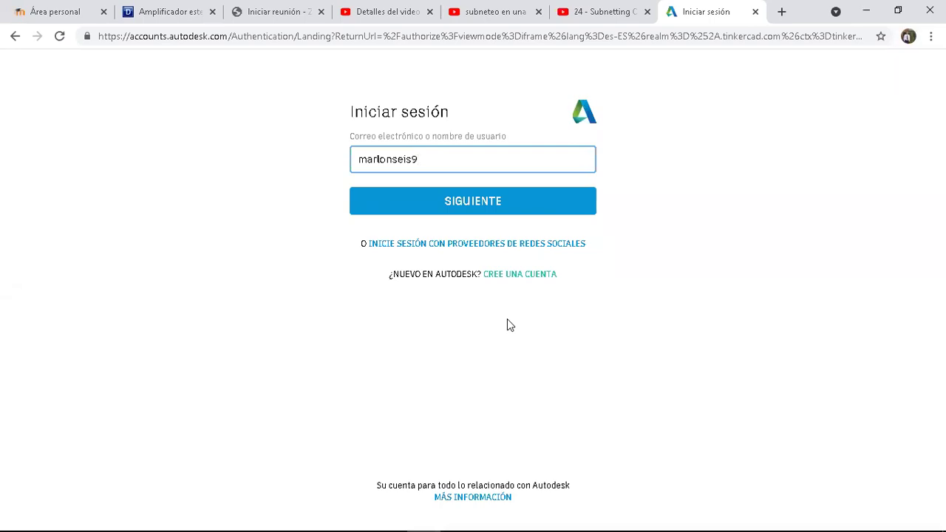
# Step: Switch the keyboard layout, complete the account e-mail on the sign-in page and continue to the password prompt
pyautogui.press('super+space')
pyautogui.press('super+space')
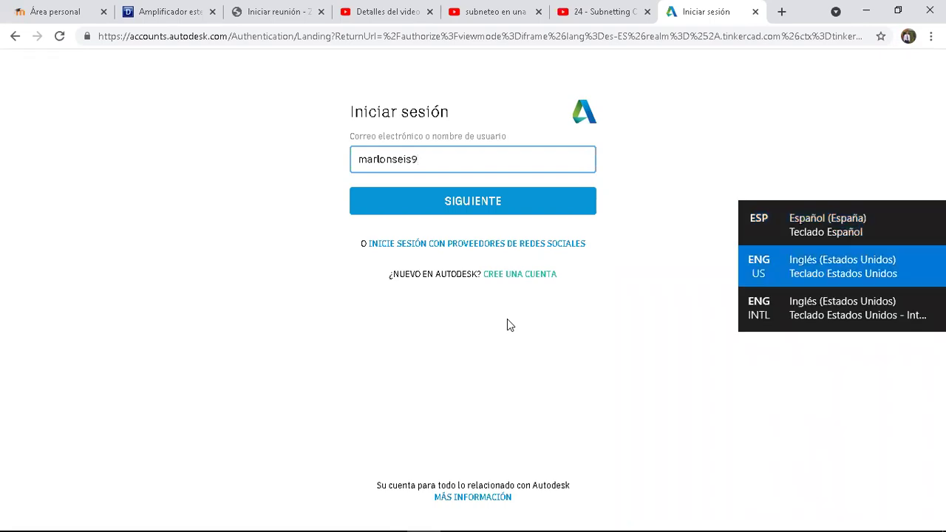
pyautogui.press('super+space')
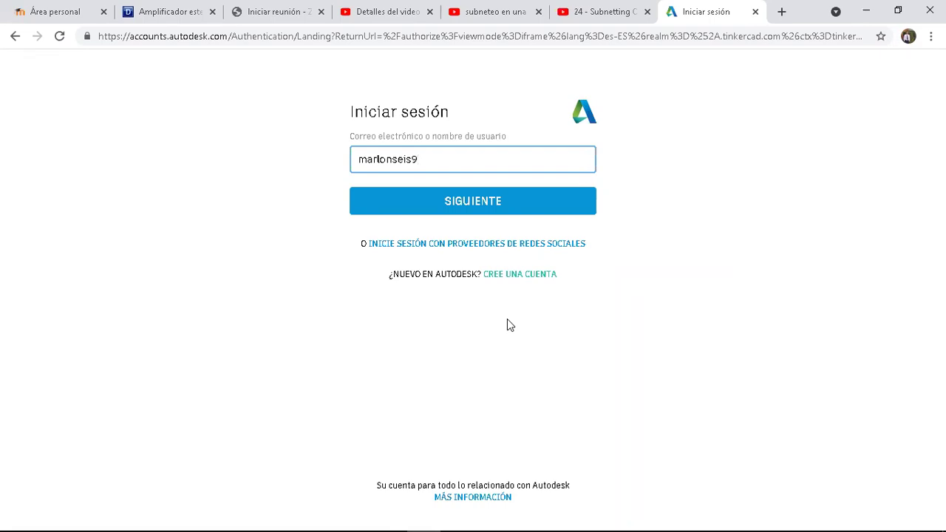
pyautogui.write('@gmail.com')
pyautogui.press('Return')
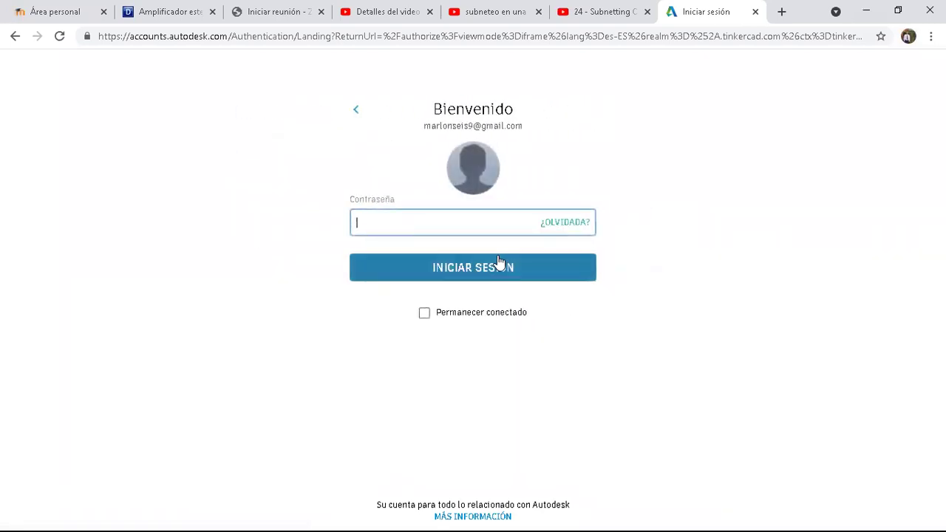
# Step: Enter the account password and sign in, re-entering the password if it is rejected
pyautogui.write('••••••••••')
pyautogui.press('Return')
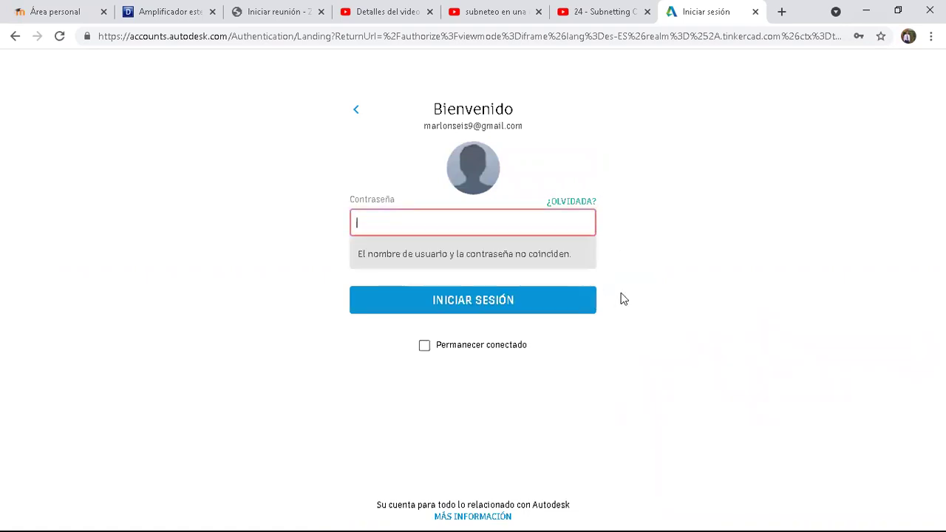
pyautogui.write('•')
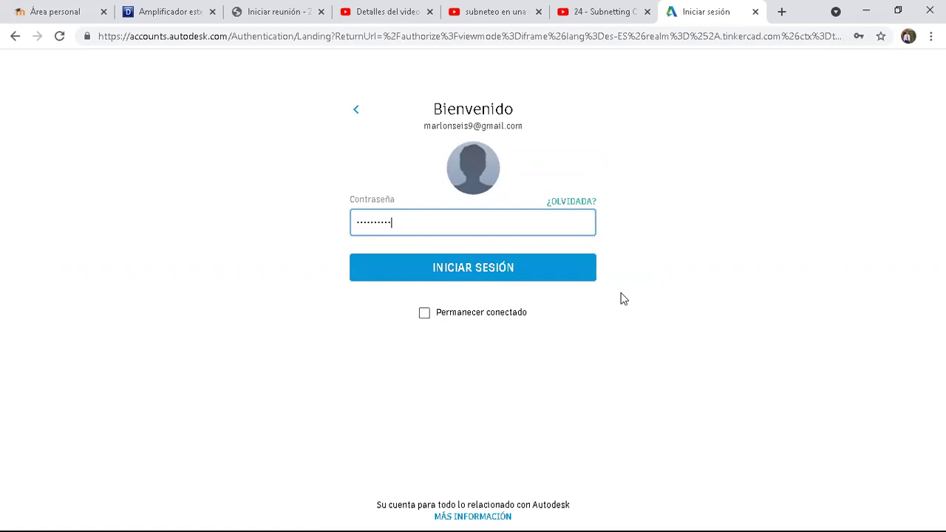
pyautogui.press('Return')
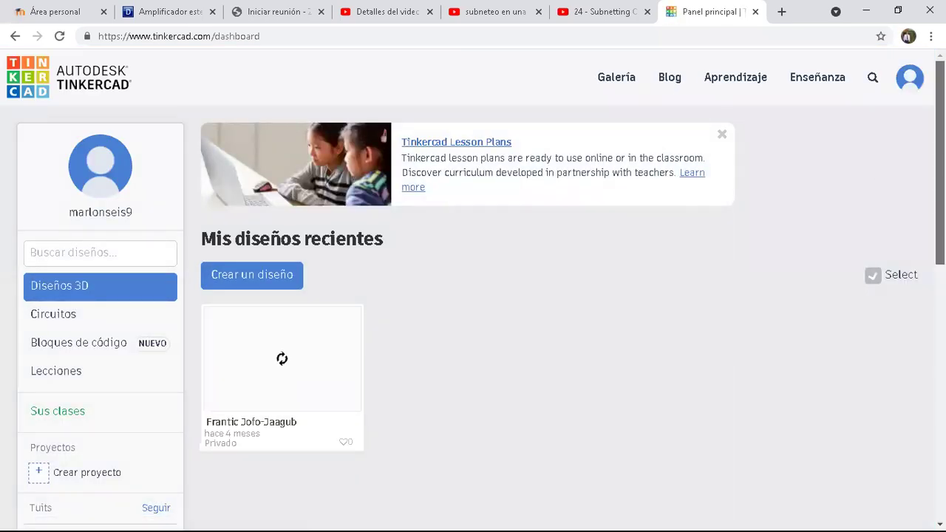
# Step: Open the existing circuit "Incredible Jaban" from the account's circuit designs for editing
pyautogui.scroll(-1, 621, 299)
pyautogui.scroll(-1, 480, 295)
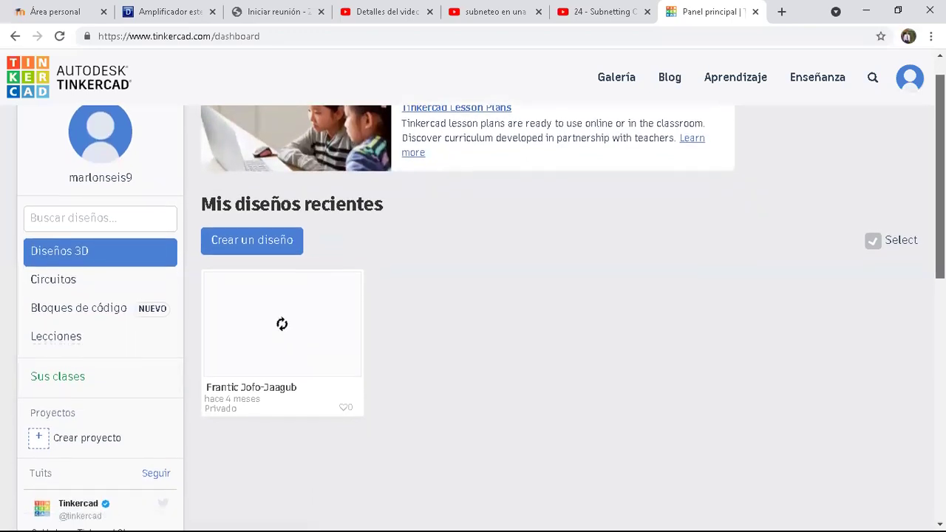
pyautogui.scroll(-2, 480, 310)
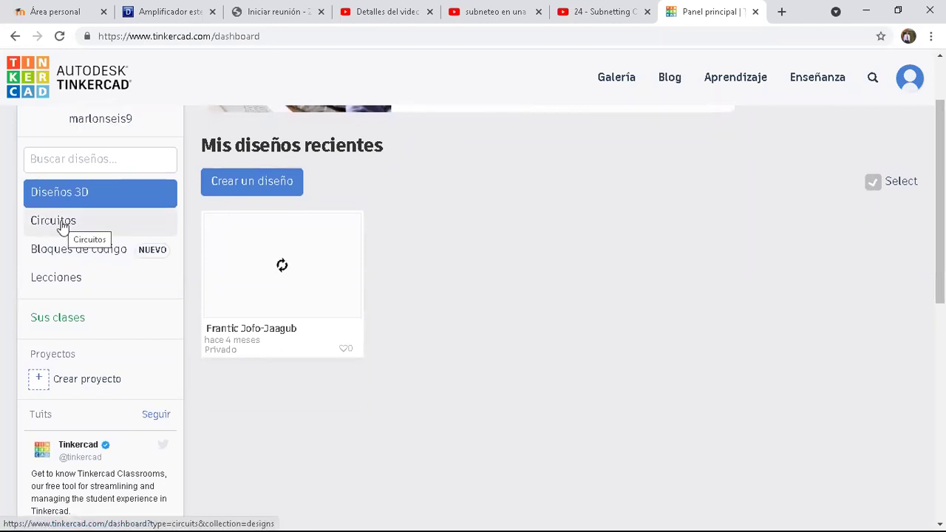
pyautogui.click(63, 226)
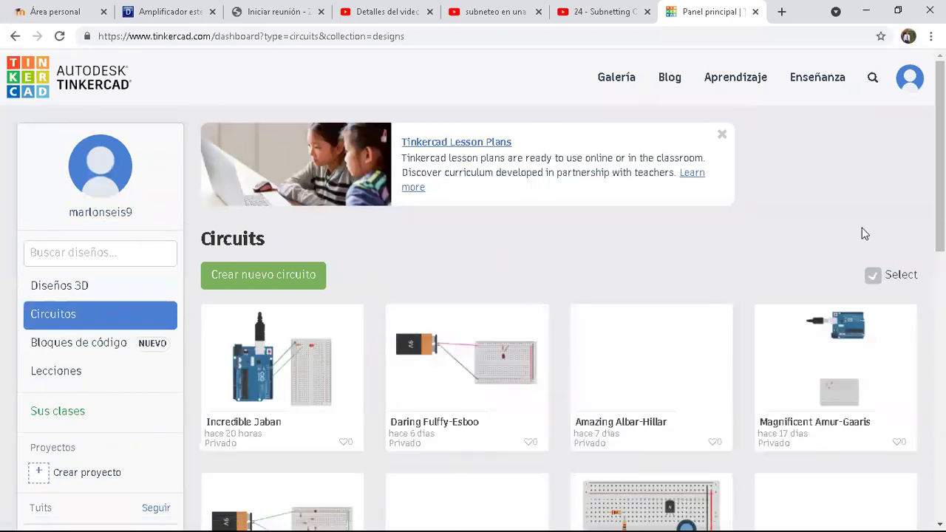
pyautogui.moveTo(326, 388)
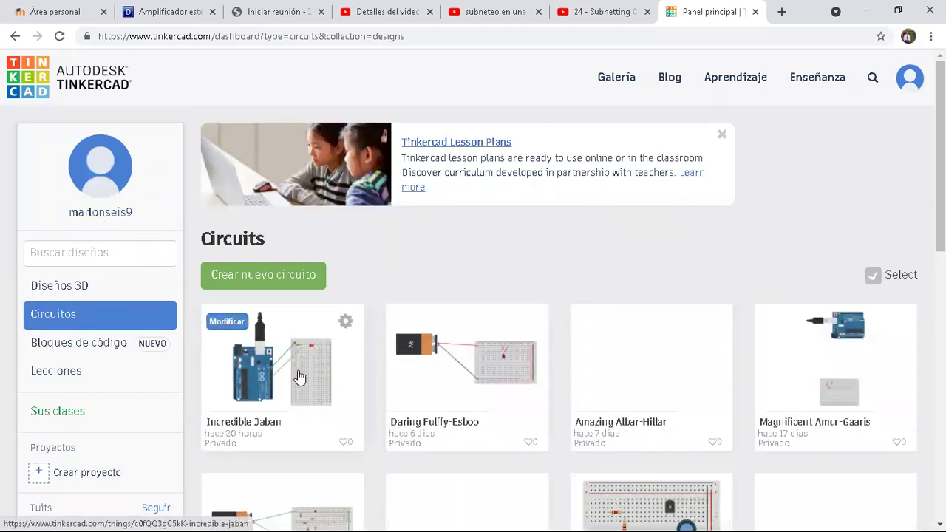
pyautogui.click(300, 377)
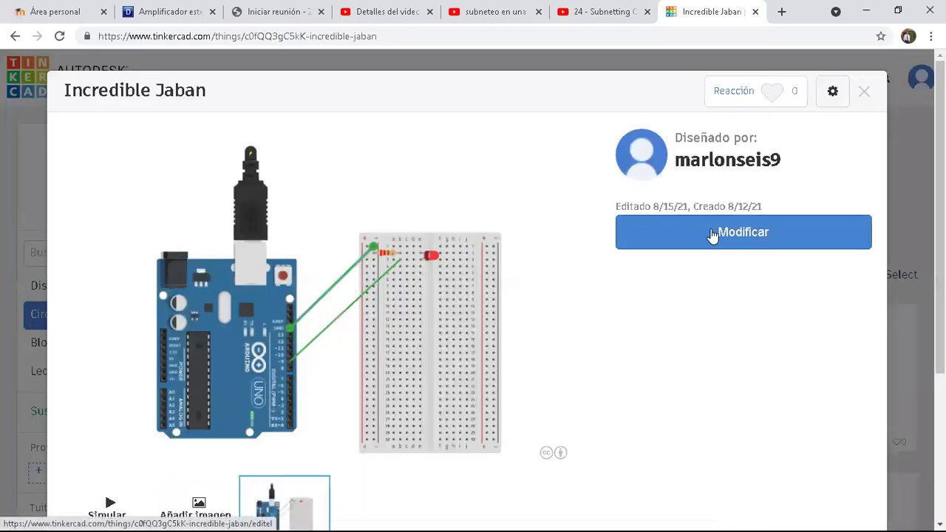
pyautogui.click(711, 235)
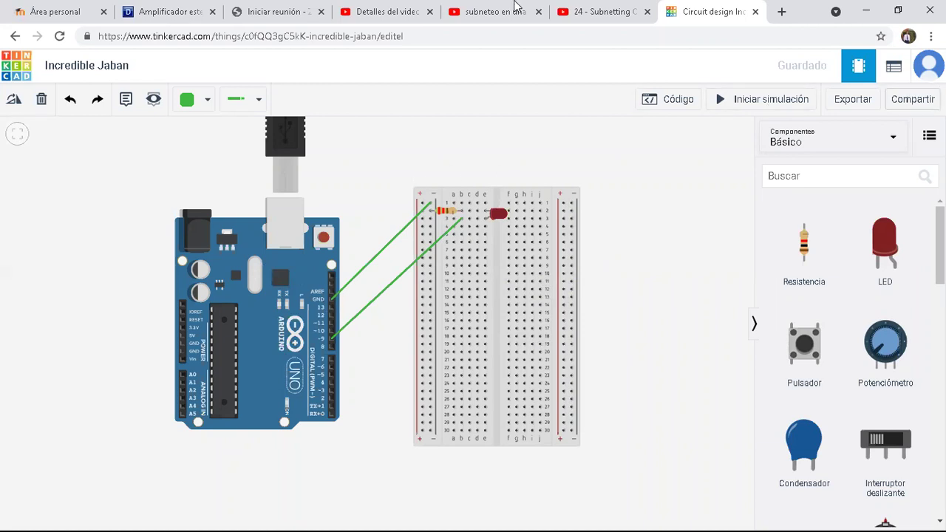
# Step: Run the simulation of the LED circuit and stop it after watching the LED
pyautogui.click(761, 104)
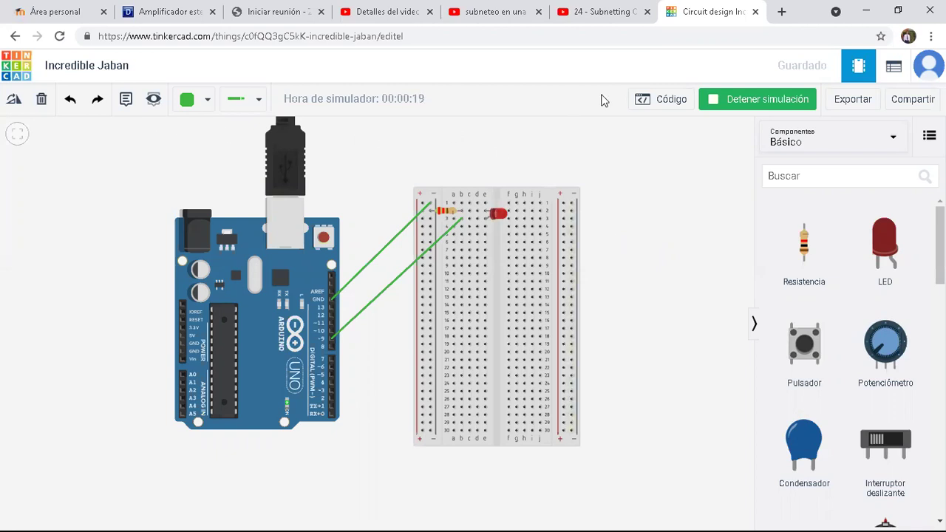
pyautogui.click(750, 106)
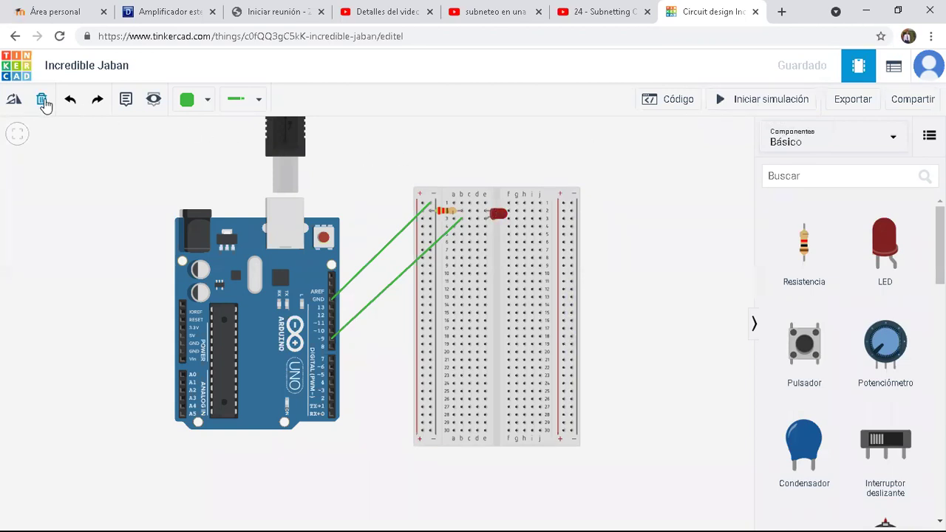
# Step: Delete the Arduino, breadboard, LED and resistor so that the circuit workplane is empty
pyautogui.click(251, 279)
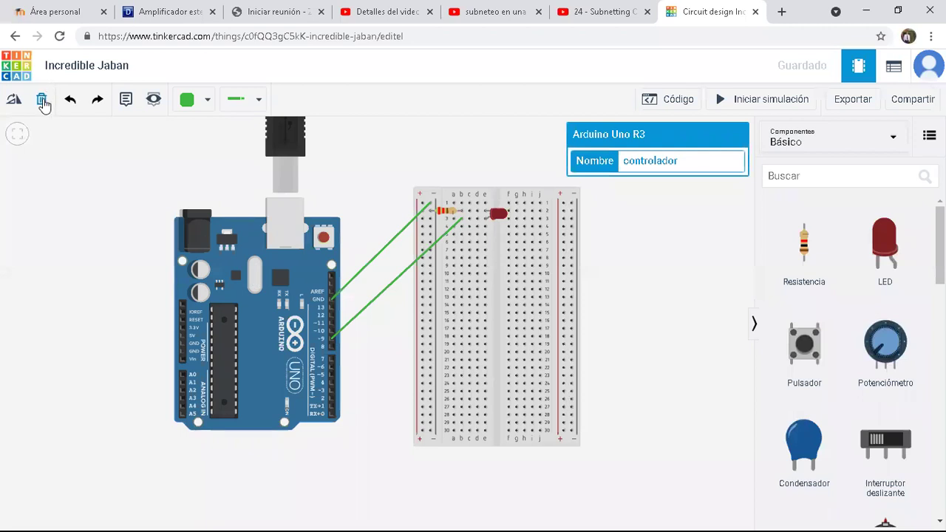
pyautogui.click(42, 100)
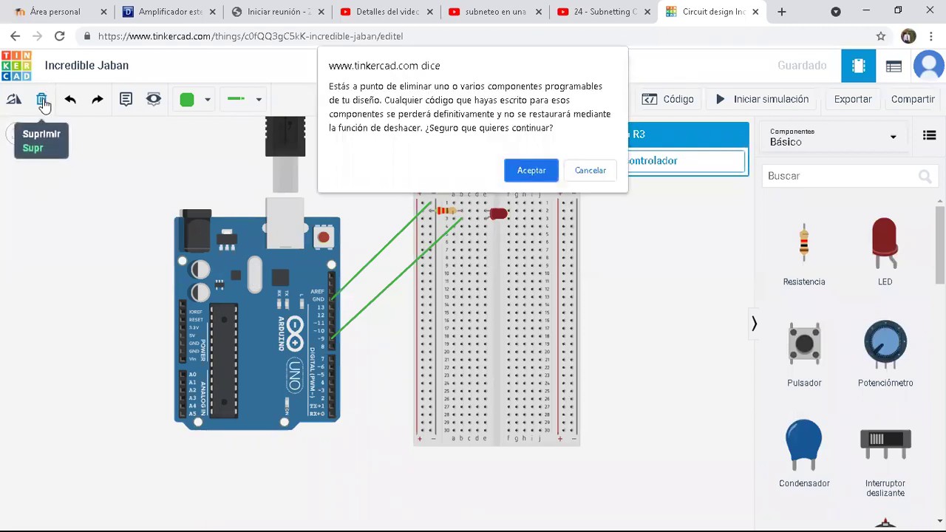
pyautogui.click(534, 173)
pyautogui.click(517, 260)
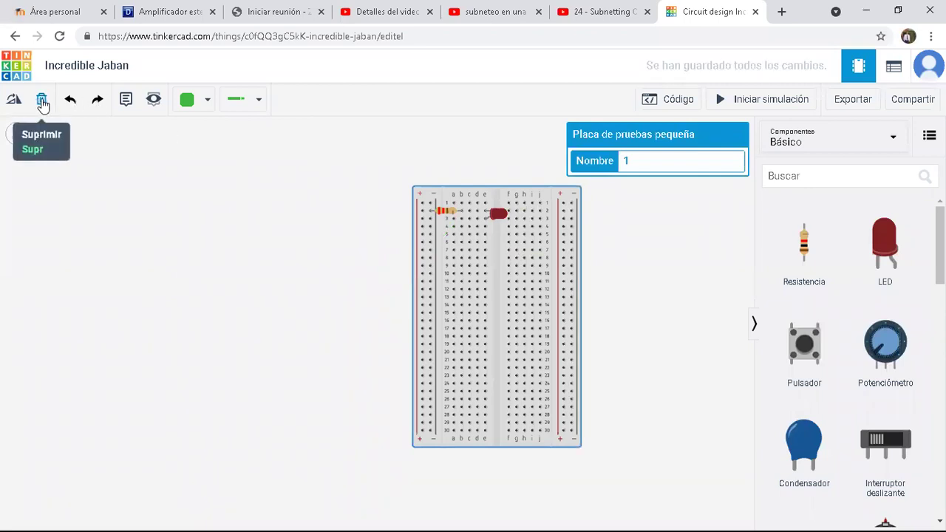
pyautogui.click(41, 102)
pyautogui.click(498, 214)
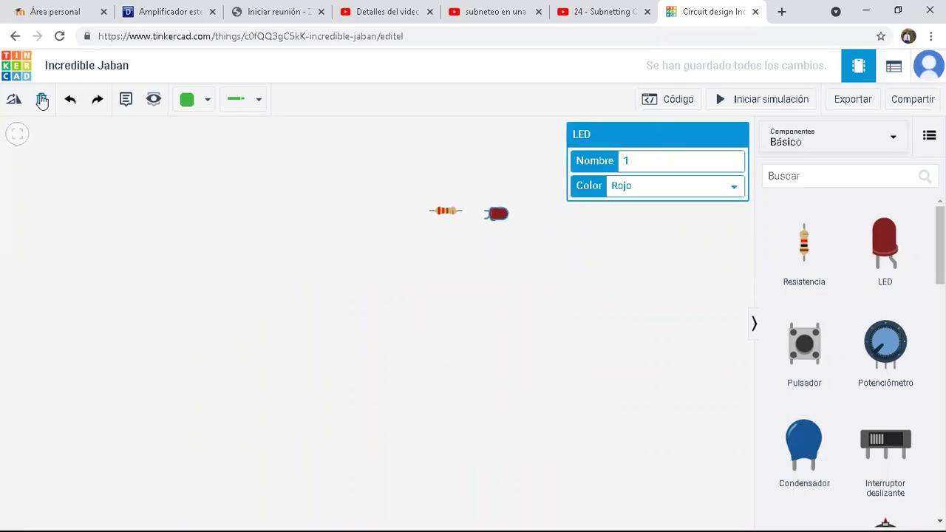
pyautogui.click(41, 99)
pyautogui.click(447, 212)
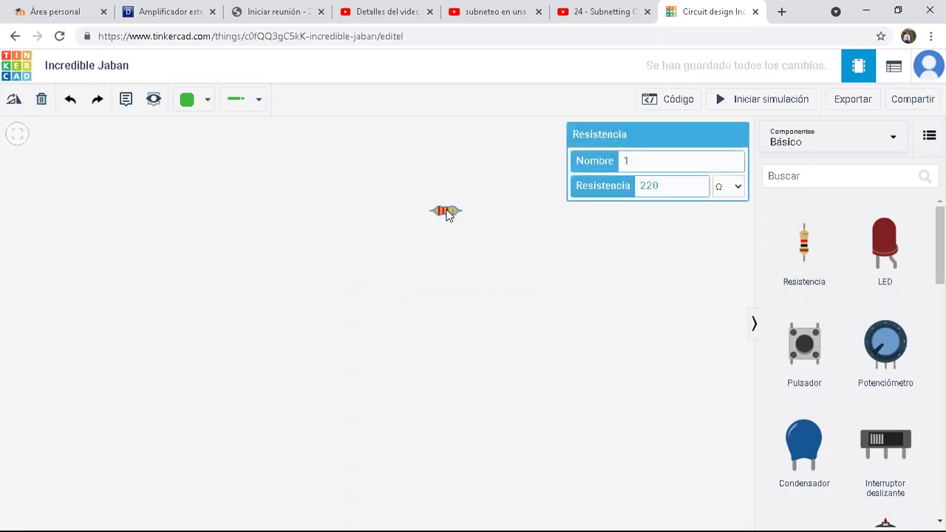
pyautogui.click(41, 104)
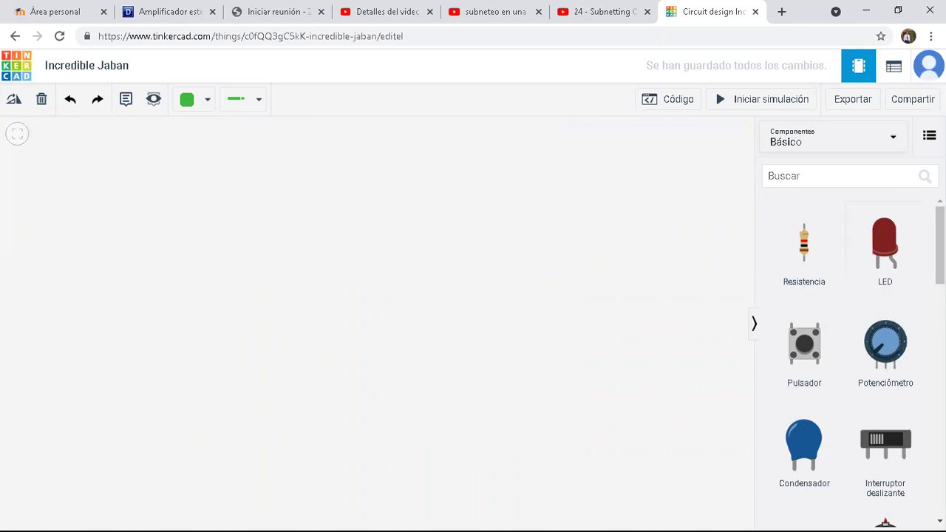
# Step: Add an Arduino Uno R3 from the basic components to the empty workplane
pyautogui.scroll(-2, 849, 354)
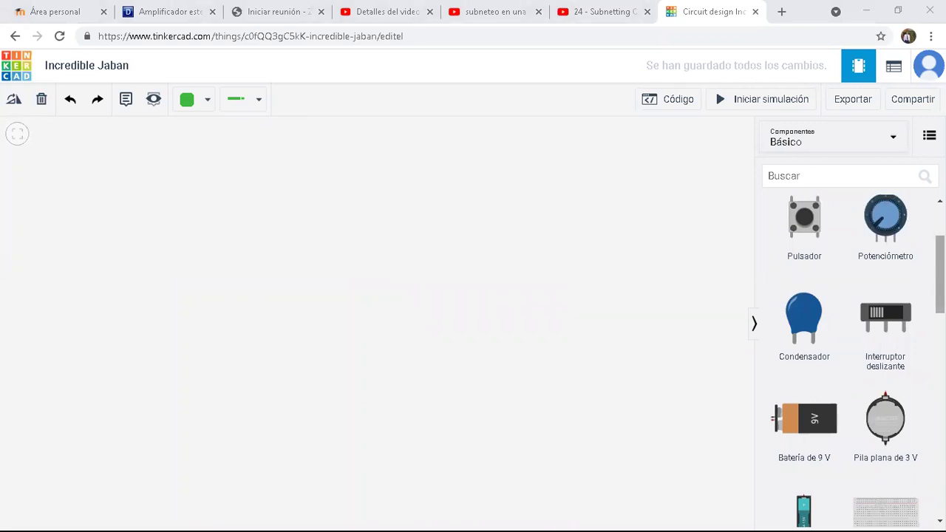
pyautogui.scroll(-3, 850, 333)
pyautogui.scroll(-2, 850, 332)
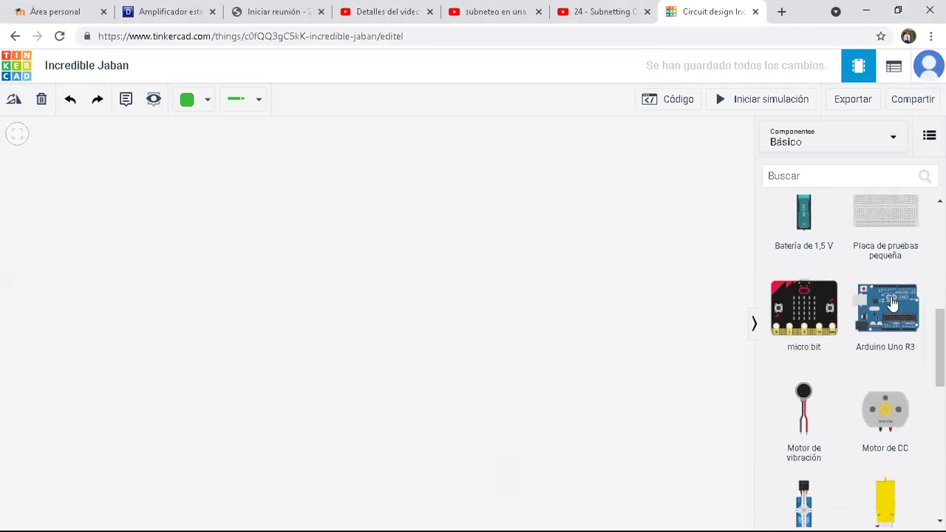
pyautogui.click(254, 256)
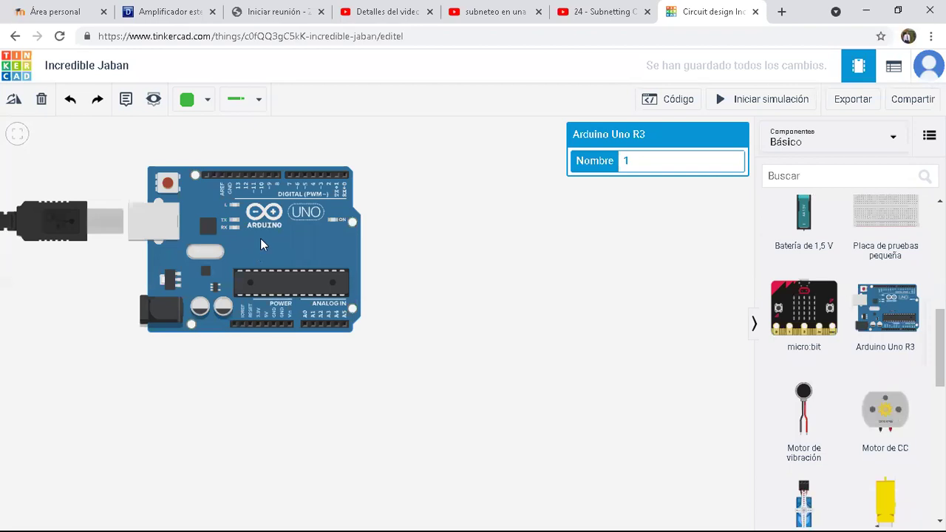
pyautogui.moveTo(284, 222); pyautogui.dragTo(328, 239)
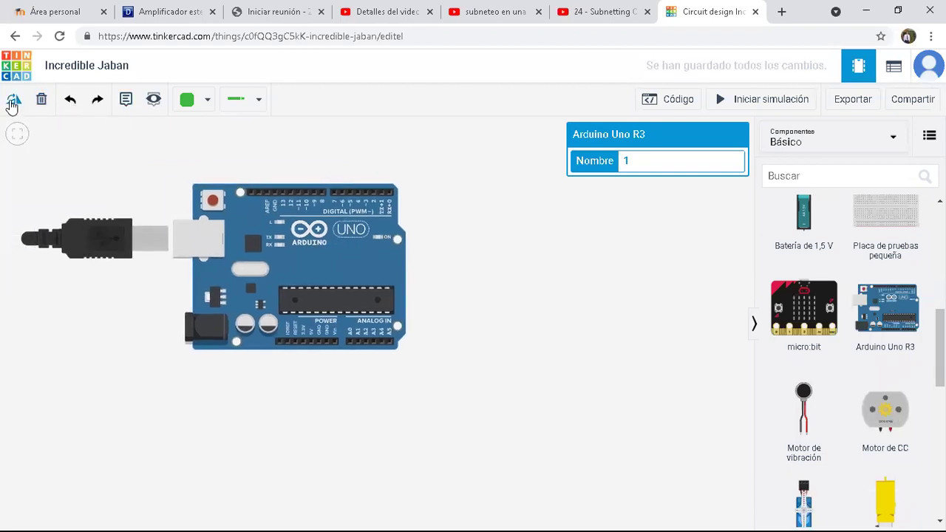
# Step: Rotate the Arduino 90° clockwise so its USB connector points up, and move it to the left side of the workplane
pyautogui.click(13, 101)
pyautogui.click(13, 101)
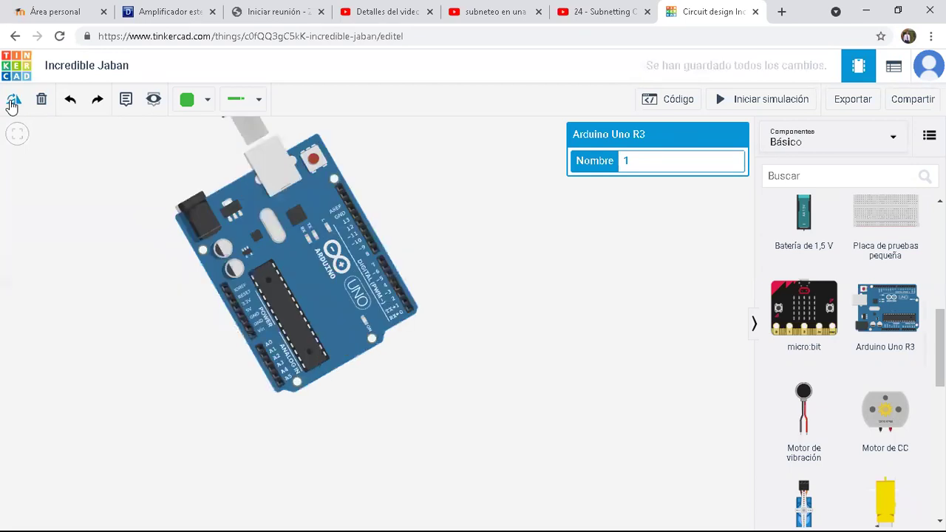
pyautogui.click(13, 101)
pyautogui.moveTo(314, 235); pyautogui.dragTo(184, 333)
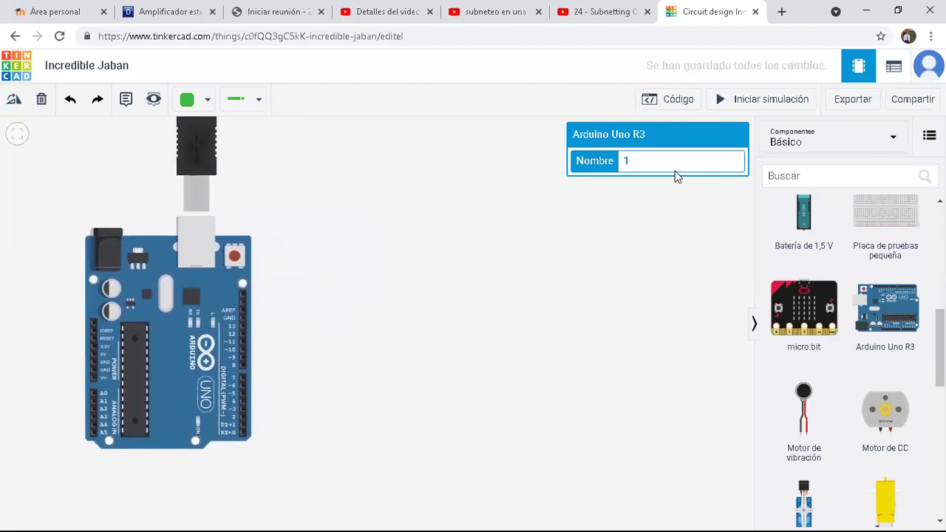
# Step: Replace the Arduino's component name with the author's first name
pyautogui.click(651, 158)
pyautogui.press('BackSpace')
pyautogui.write('mar')
pyautogui.press('BackSpace')
pyautogui.press('BackSpace')
pyautogui.press('BackSpace')
pyautogui.write('Marlin')
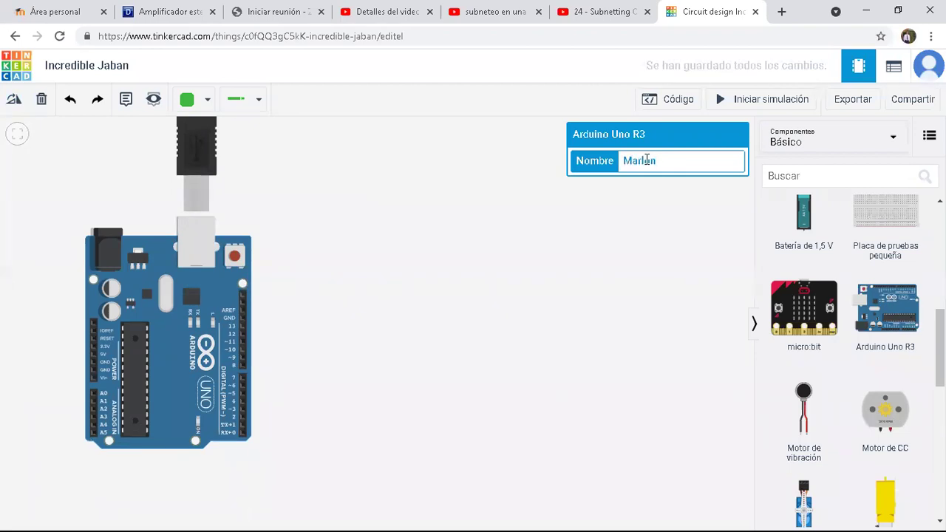
pyautogui.press('BackSpace')
pyautogui.press('BackSpace')
pyautogui.write('on')
# Step: Add a small breadboard beside the Arduino and move it down to align with the board's lower half
pyautogui.click(485, 290)
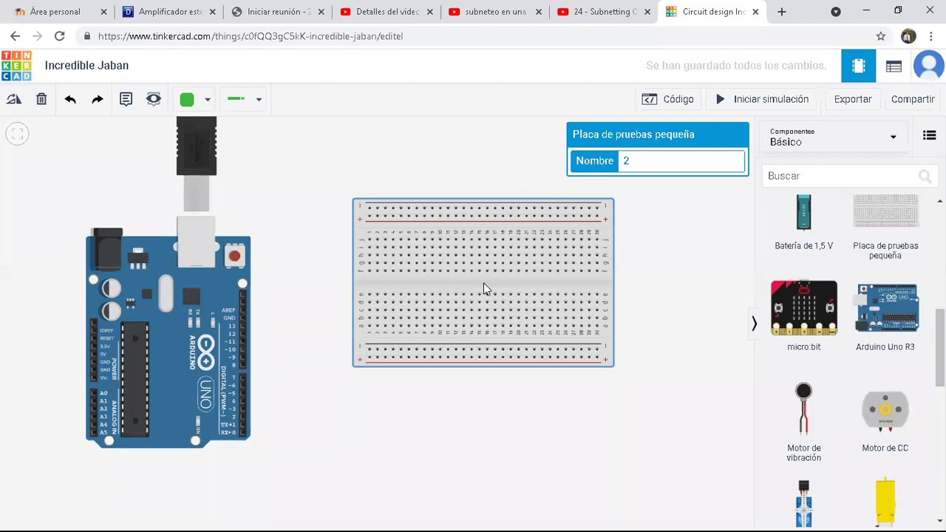
pyautogui.click(479, 271)
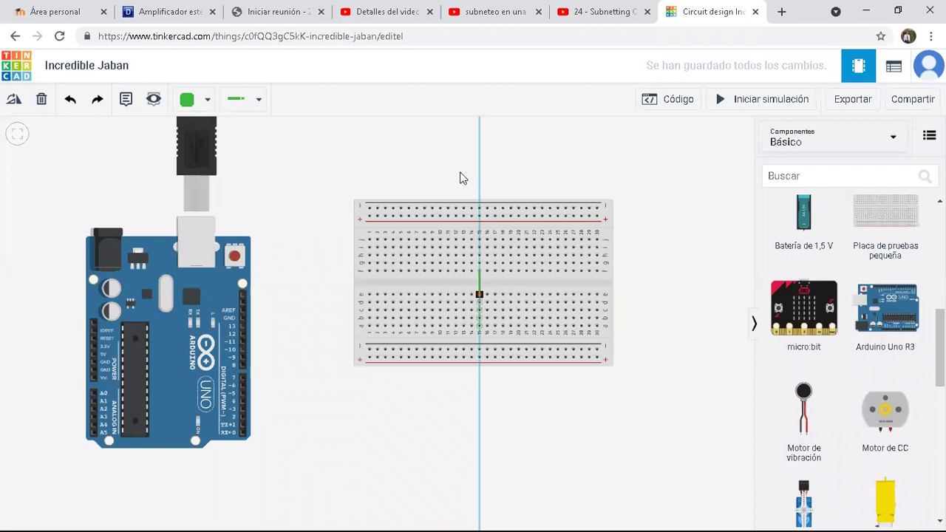
pyautogui.press('Escape')
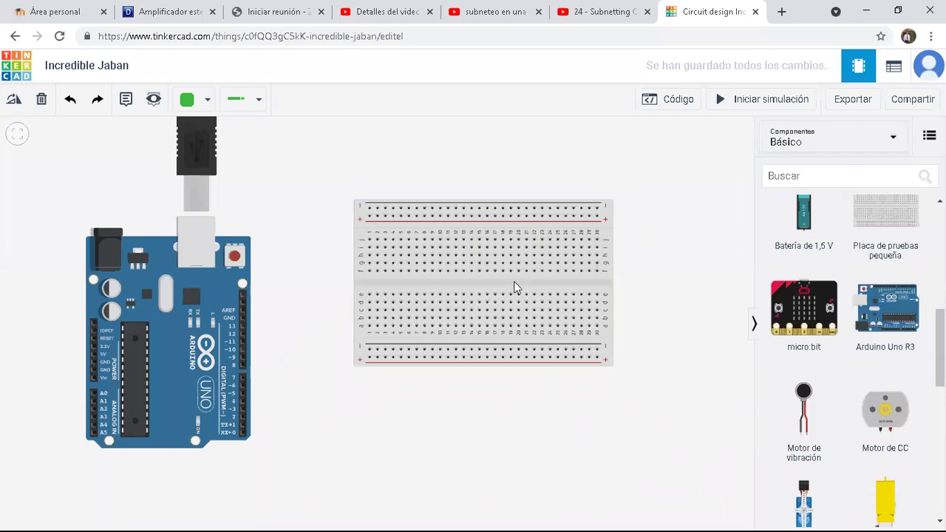
pyautogui.moveTo(467, 282); pyautogui.dragTo(439, 359)
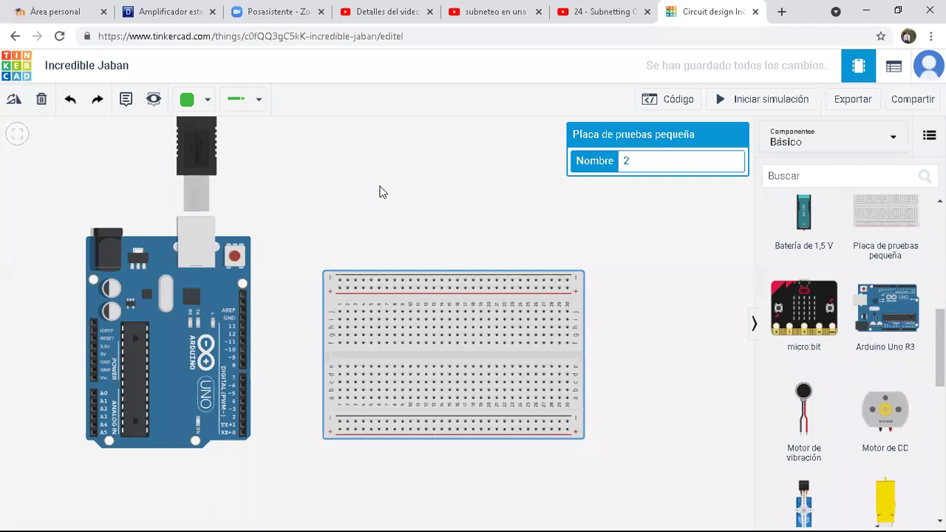
# Step: Wire the breadboard's two negative rails together in black at the column 30 end, and connect the Arduino's GND beside AREF to the upper negative rail
pyautogui.click(259, 105)
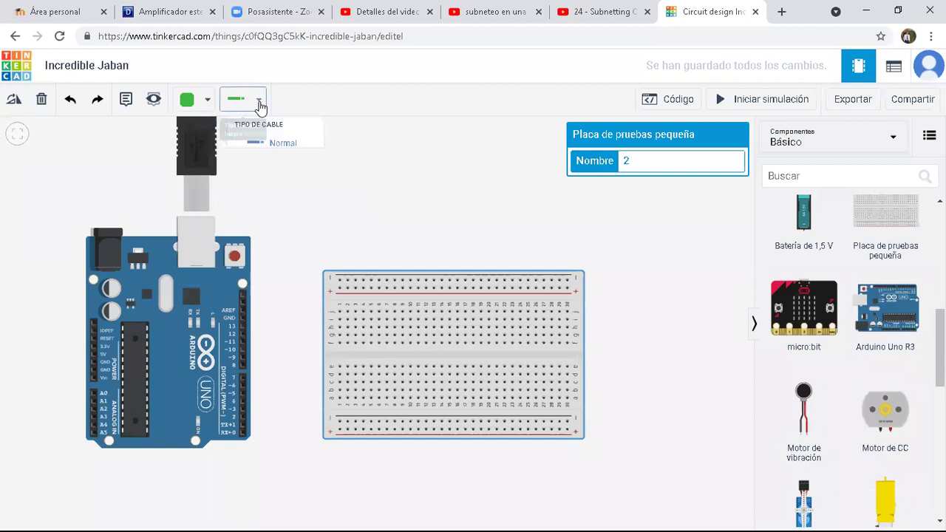
pyautogui.click(203, 105)
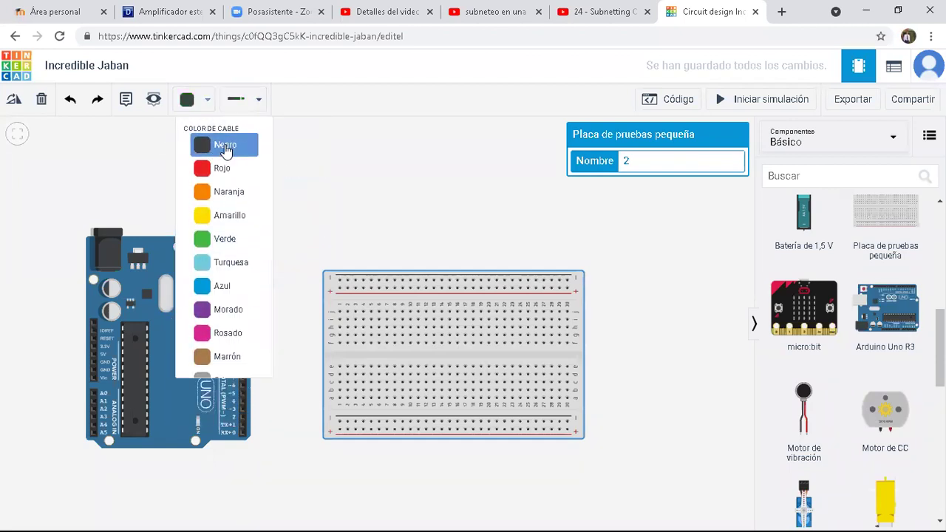
pyautogui.click(226, 148)
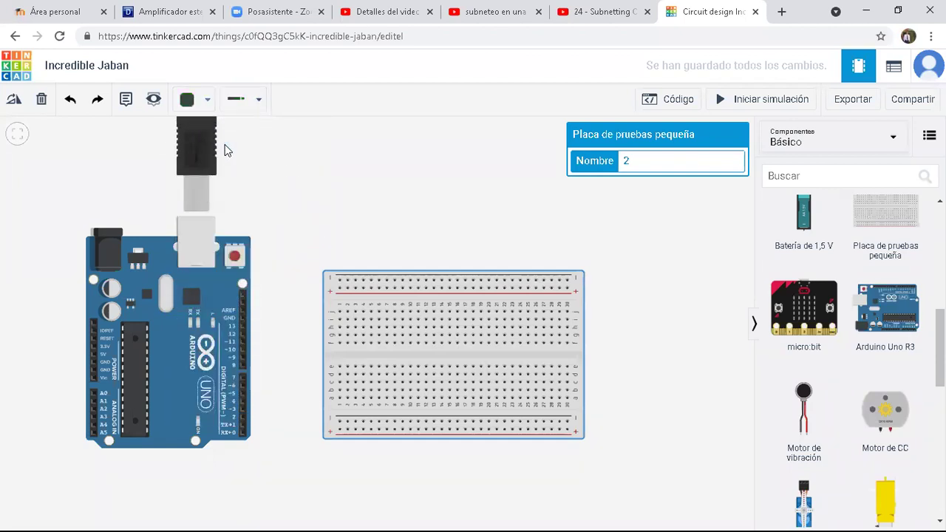
pyautogui.click(568, 281)
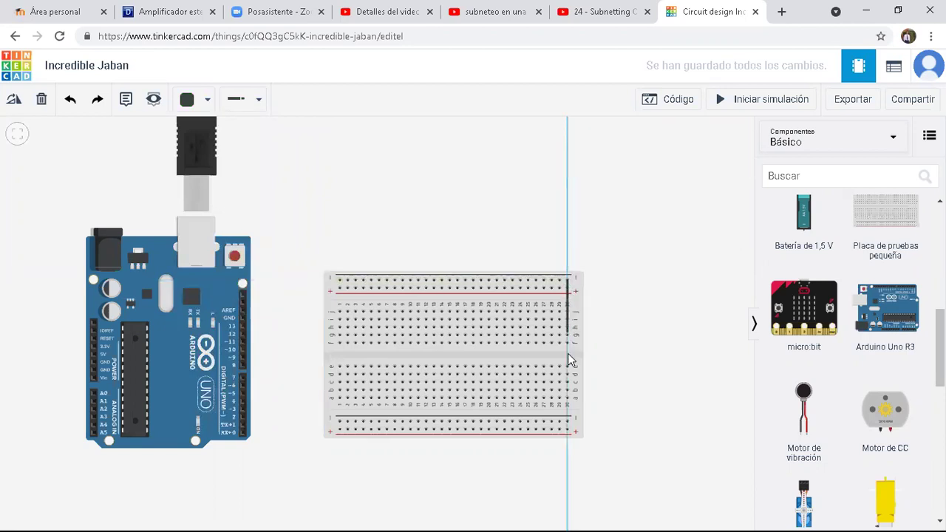
pyautogui.click(567, 423)
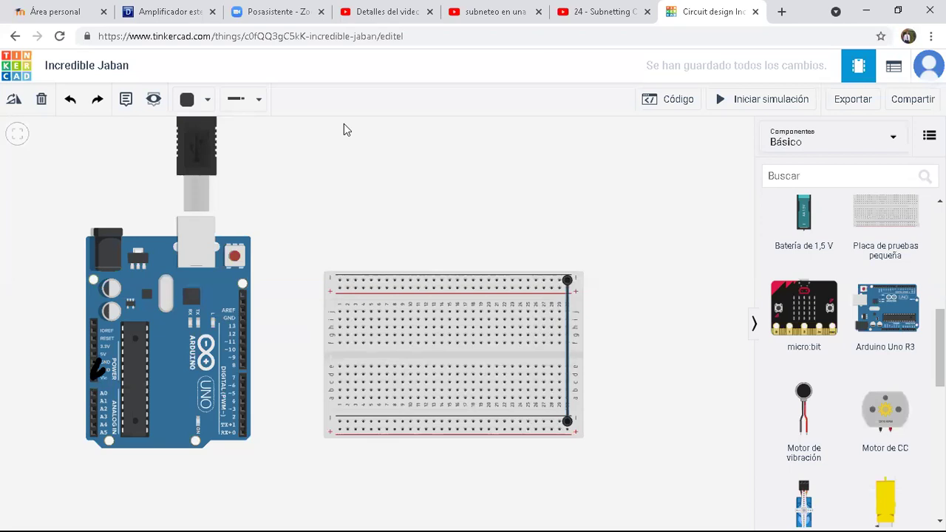
pyautogui.click(243, 319)
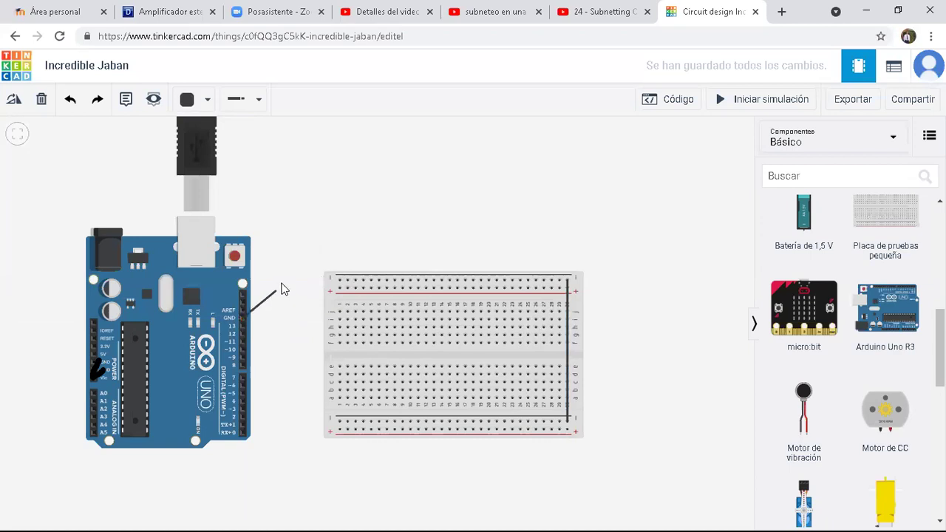
pyautogui.click(340, 282)
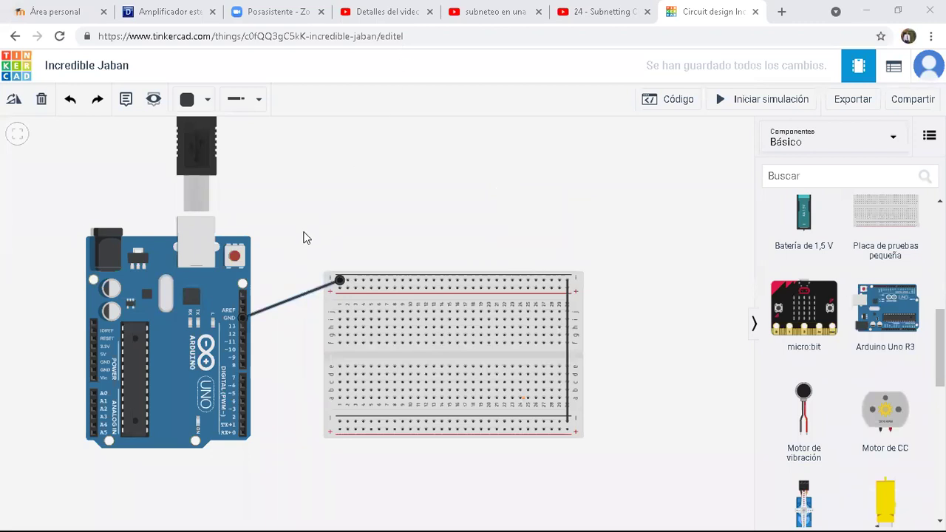
# Step: Connect the Arduino's 5V pin to the start of the breadboard's lower positive rail and color the wire red (Rojo)
pyautogui.click(95, 356)
pyautogui.click(339, 323)
pyautogui.moveTo(341, 351); pyautogui.dragTo(339, 429)
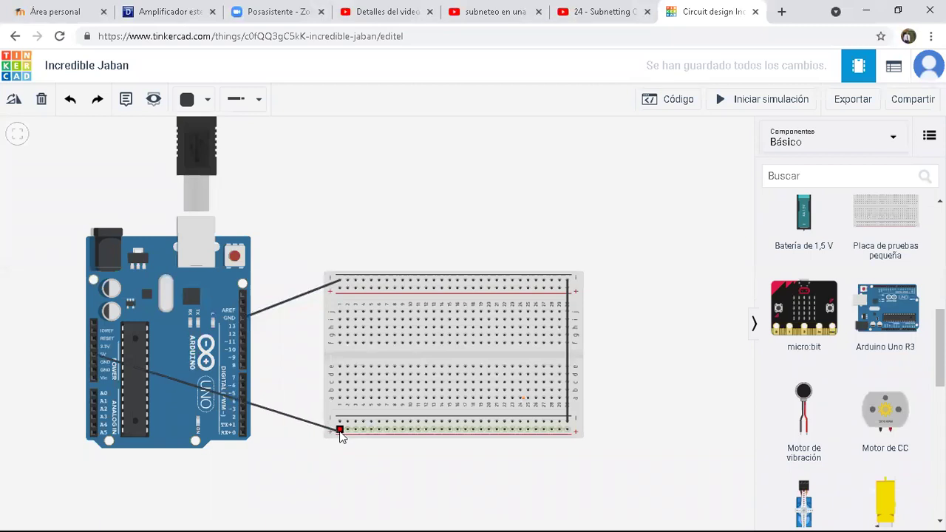
pyautogui.moveTo(339, 430); pyautogui.dragTo(339, 430)
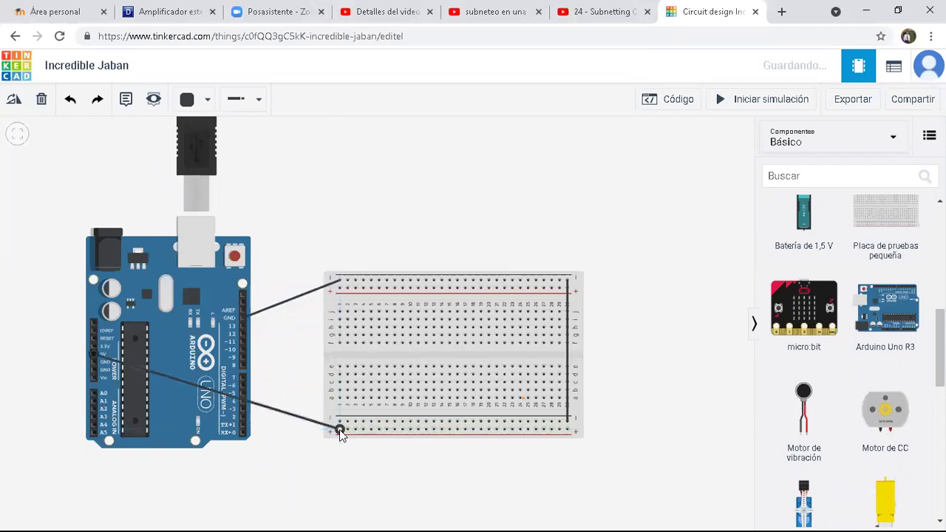
pyautogui.click(207, 105)
pyautogui.click(232, 176)
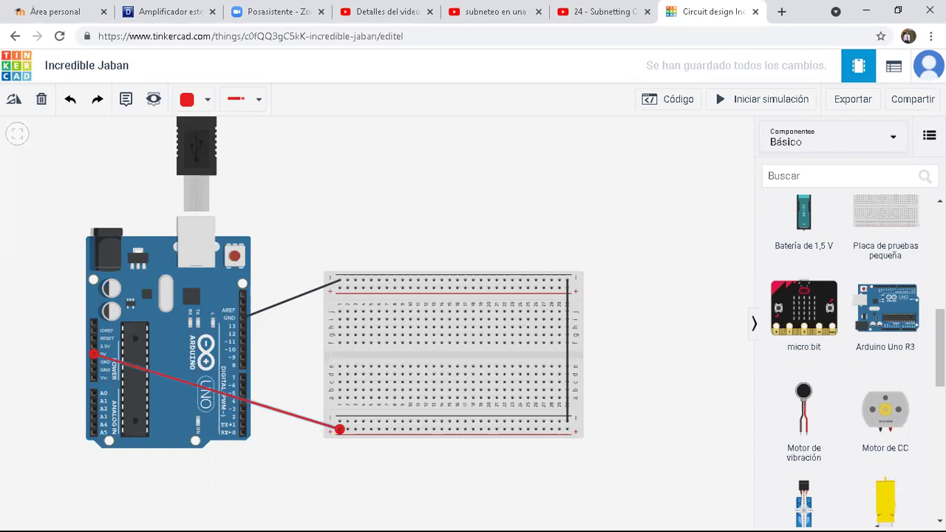
# Step: Place a resistor and an LED in the empty area above the breadboard and set the LED's color to Verde
pyautogui.scroll(-5, 850, 362)
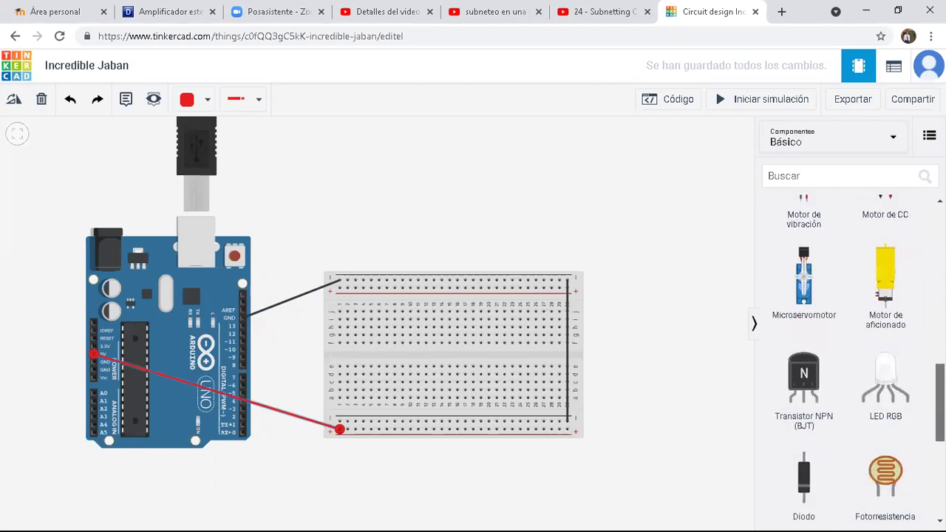
pyautogui.scroll(-5, 850, 363)
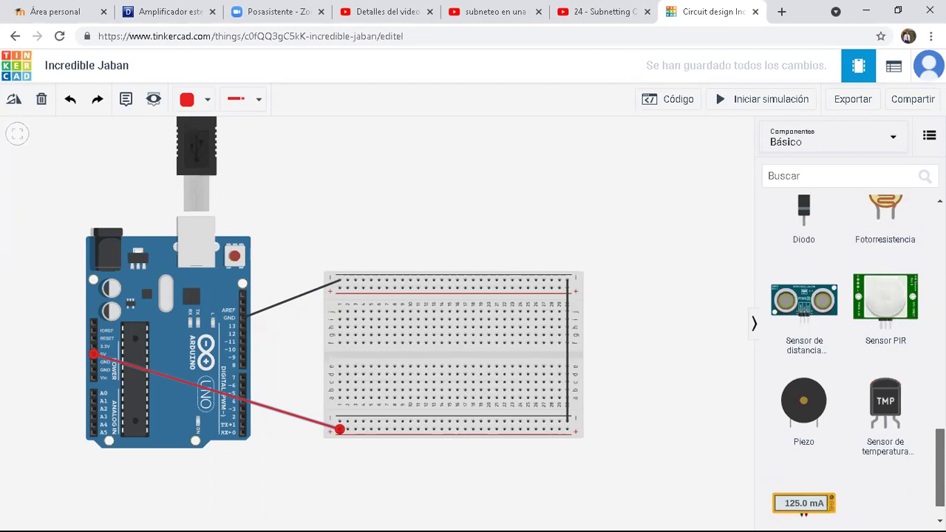
pyautogui.scroll(5, 850, 362)
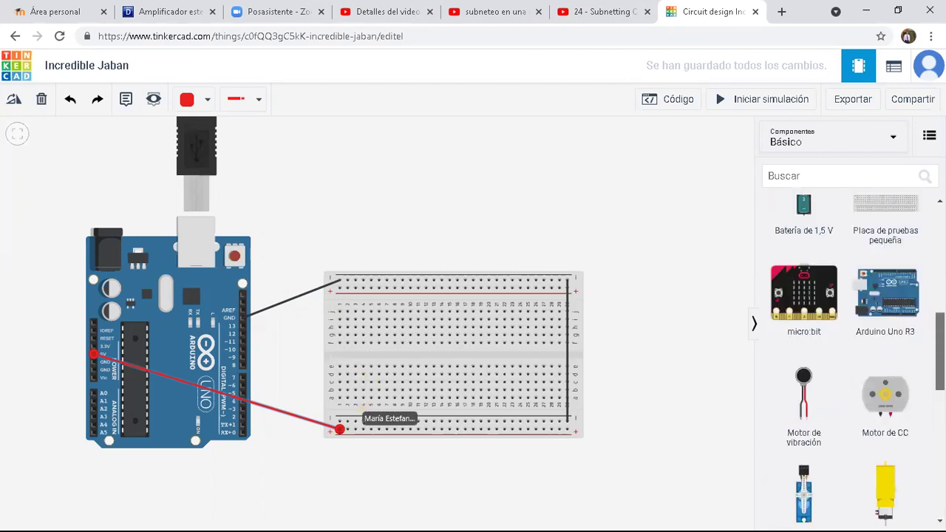
pyautogui.scroll(3, 850, 362)
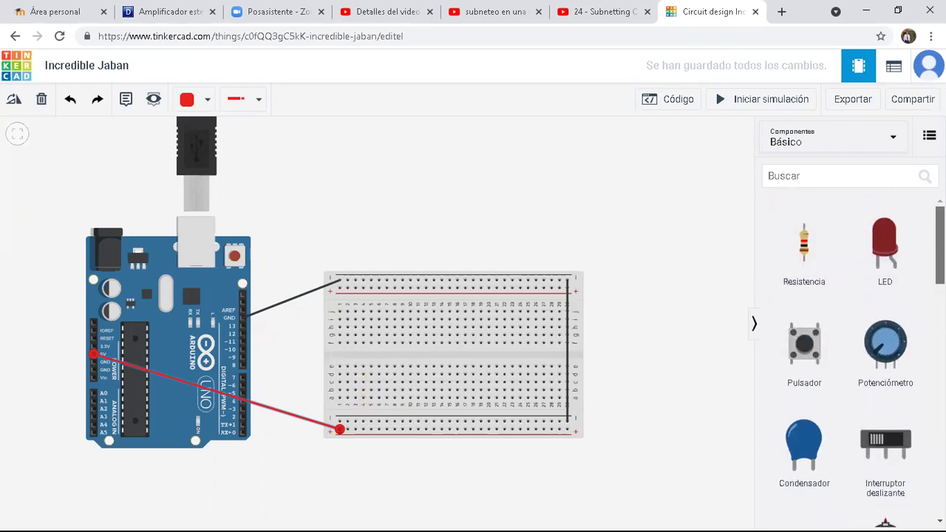
pyautogui.moveTo(808, 250); pyautogui.dragTo(540, 200)
pyautogui.moveTo(875, 240); pyautogui.dragTo(627, 198)
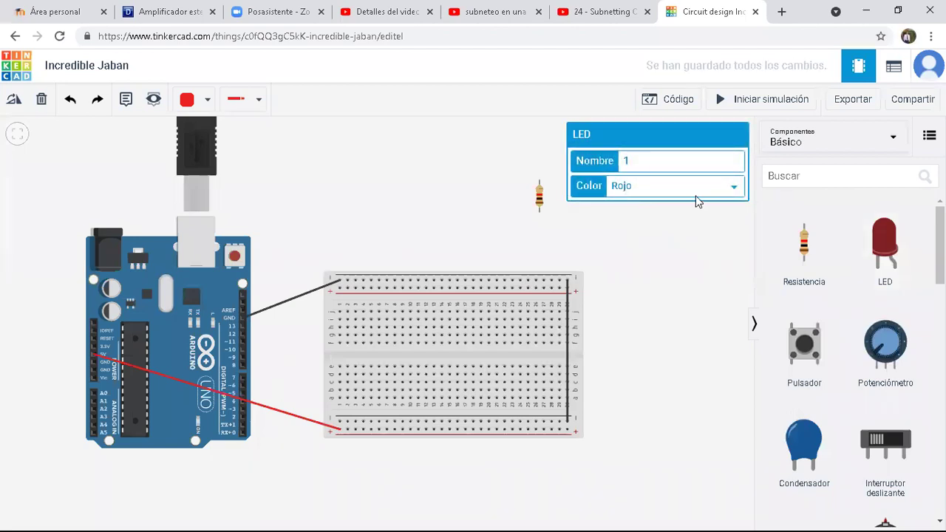
pyautogui.click(734, 189)
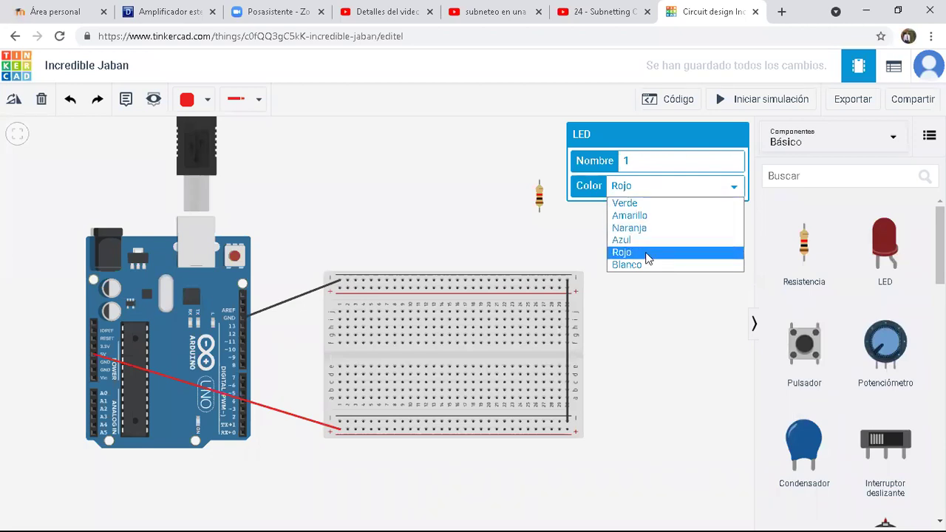
pyautogui.click(651, 206)
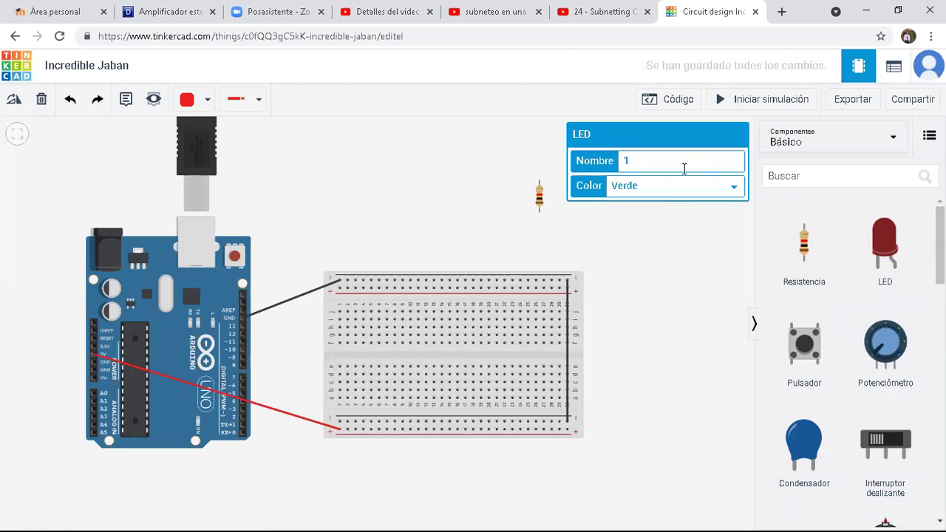
pyautogui.click(622, 272)
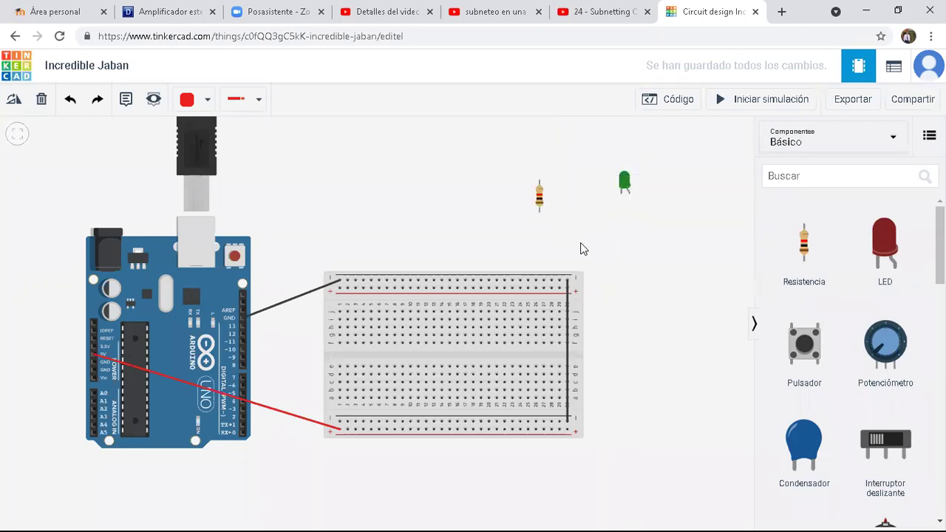
# Step: Set the resistor's value to 220 Ω
pyautogui.click(540, 197)
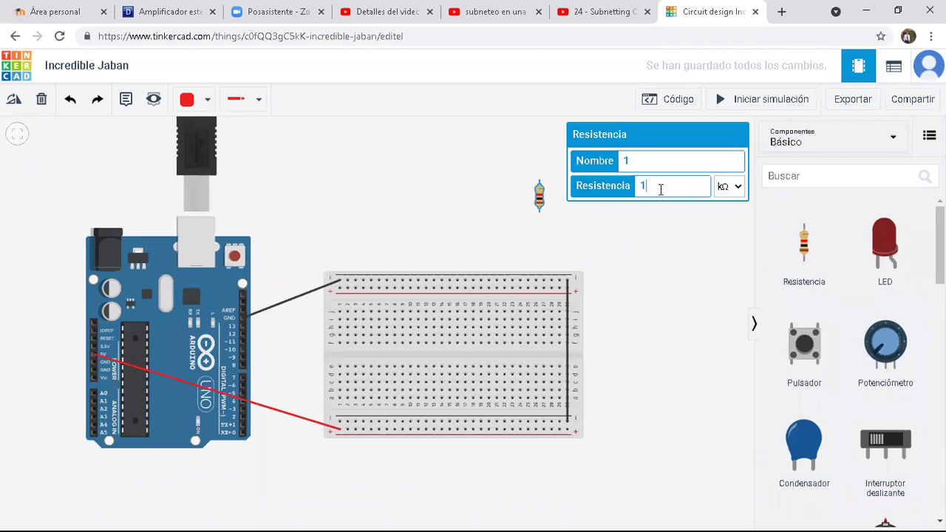
pyautogui.press('BackSpace')
pyautogui.write('220')
pyautogui.click(737, 189)
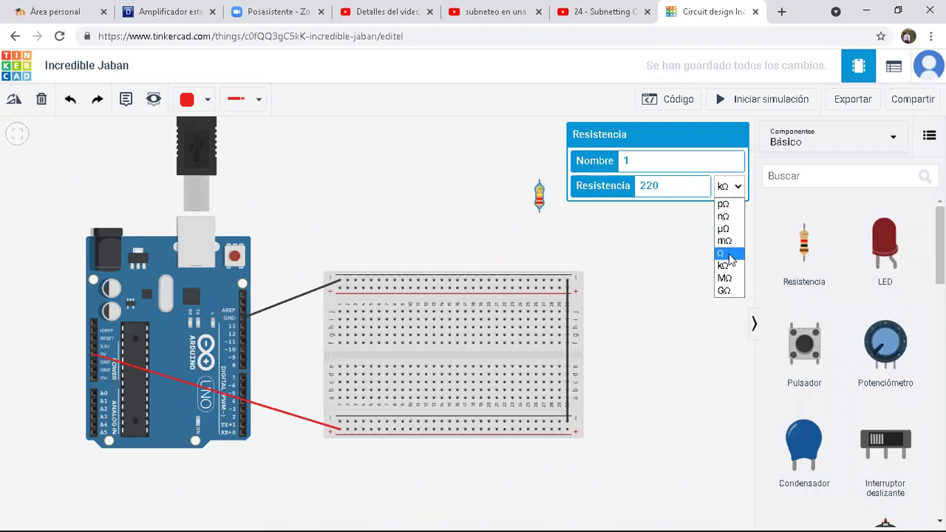
pyautogui.click(729, 254)
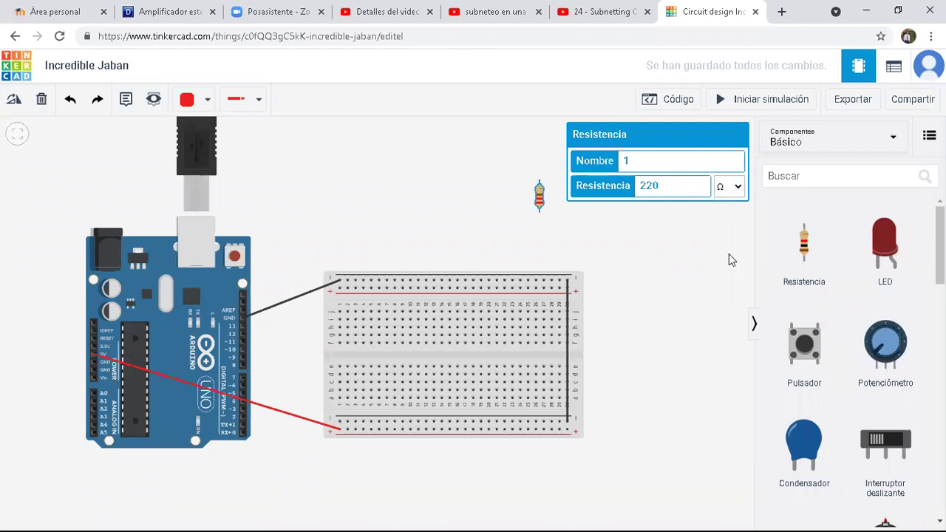
pyautogui.click(482, 229)
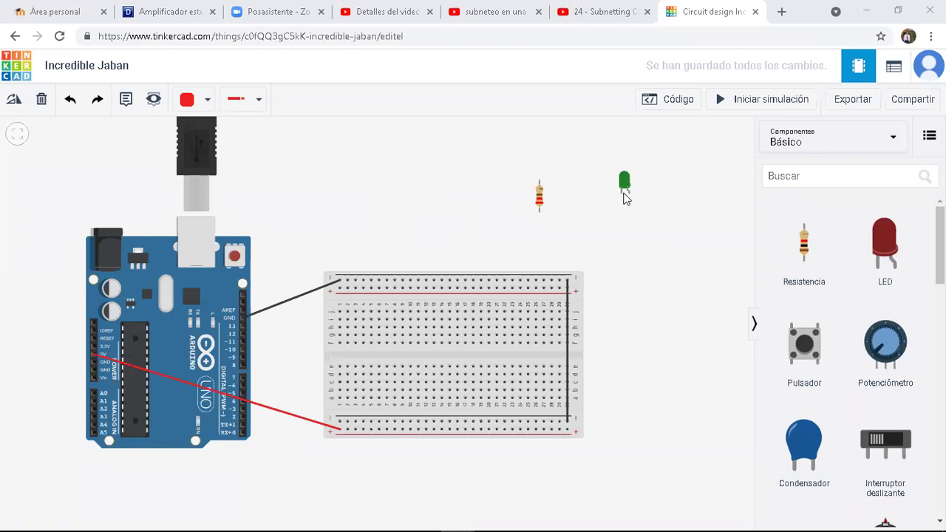
# Step: Plug the LED into columns 7 and 8 of the breadboard's upper half, and the resistor between the upper negative rail and column 7
pyautogui.moveTo(624, 187); pyautogui.dragTo(396, 329)
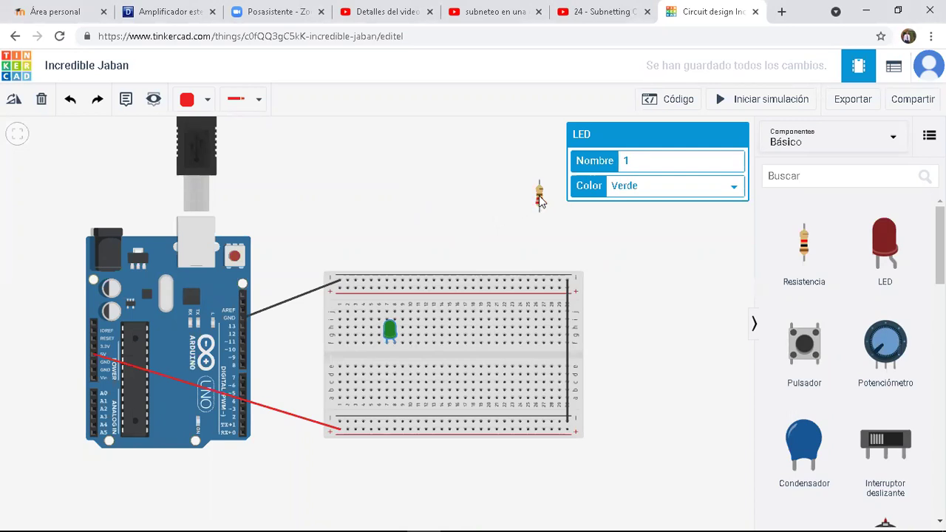
pyautogui.moveTo(540, 198); pyautogui.dragTo(526, 209)
pyautogui.moveTo(476, 238); pyautogui.dragTo(385, 298)
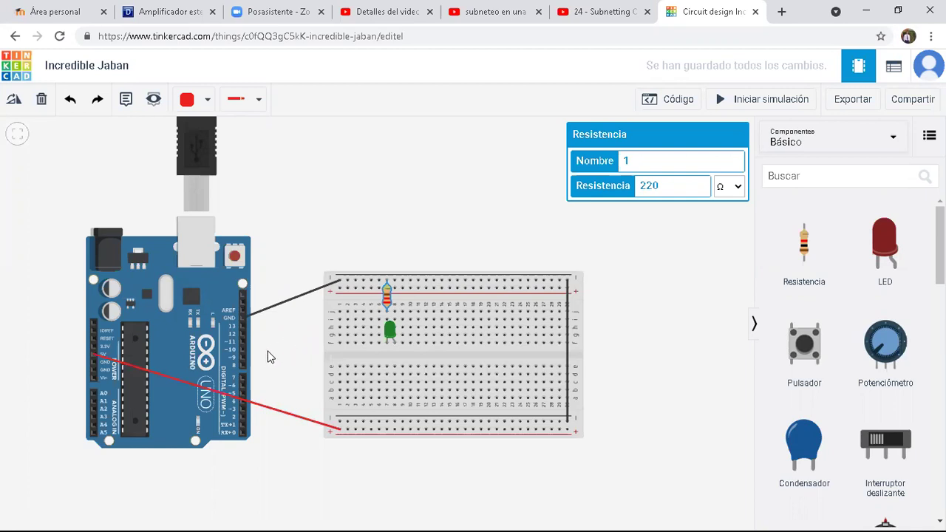
# Step: Connect Arduino digital pin 9 to the LED's column 8, row j, with a purple (Morado) wire
pyautogui.click(207, 101)
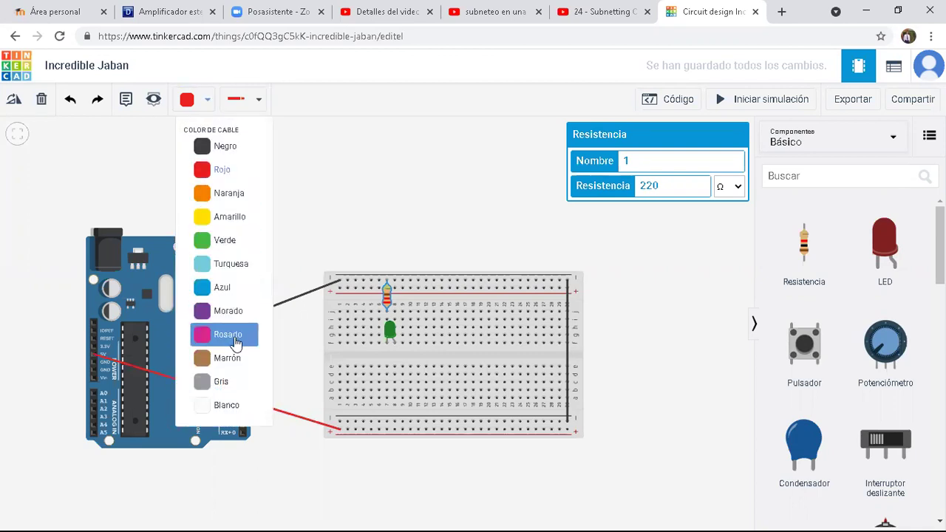
pyautogui.click(232, 317)
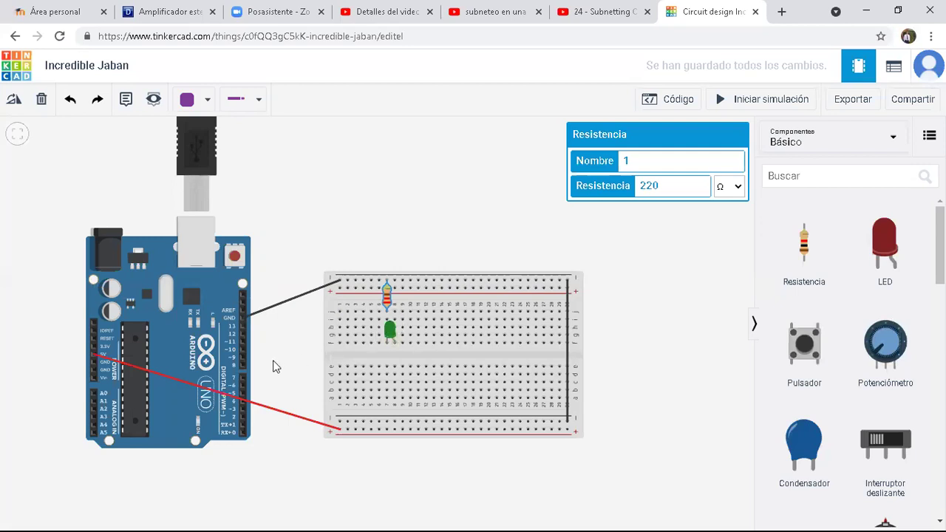
pyautogui.click(241, 355)
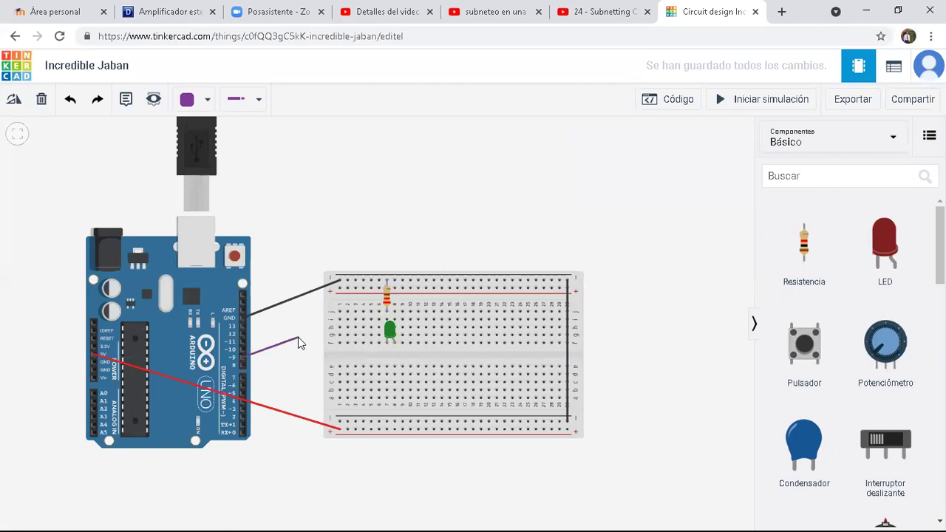
pyautogui.click(395, 310)
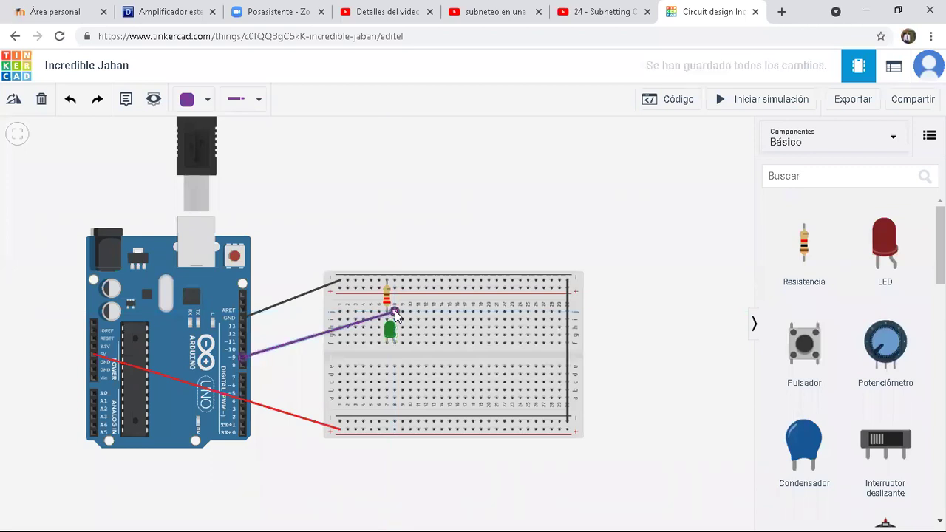
pyautogui.click(422, 201)
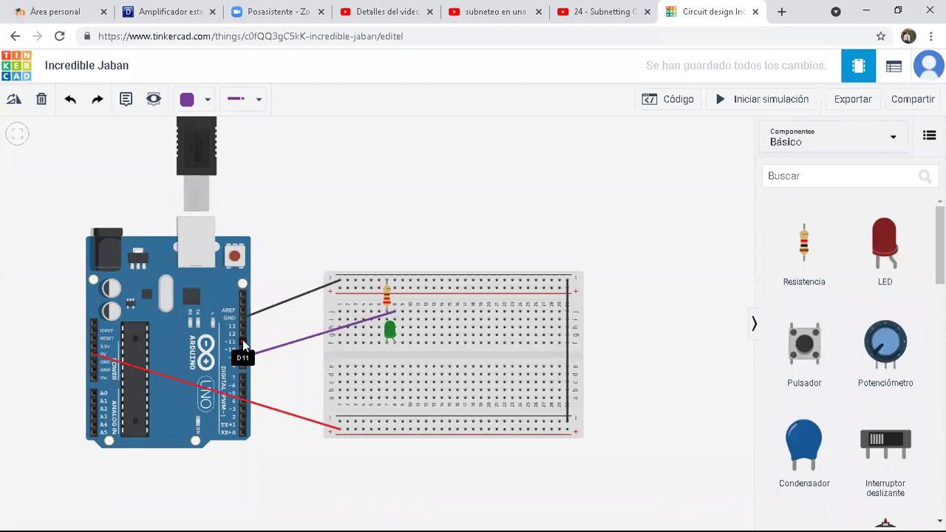
pyautogui.moveTo(242, 341); pyautogui.dragTo(244, 357)
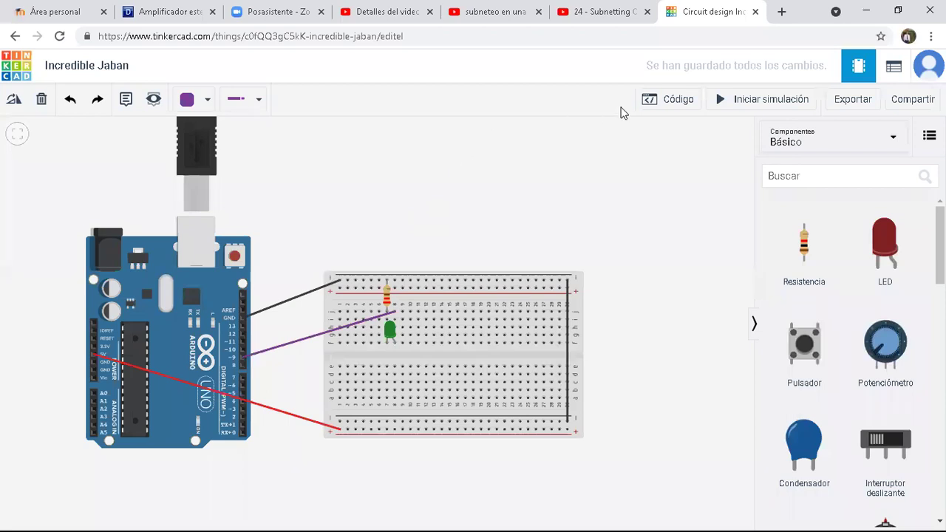
# Step: Delete the default blink blocks from the Arduino's code and add a "definir pasador" block that sets pin 9 to ALTA
pyautogui.click(680, 103)
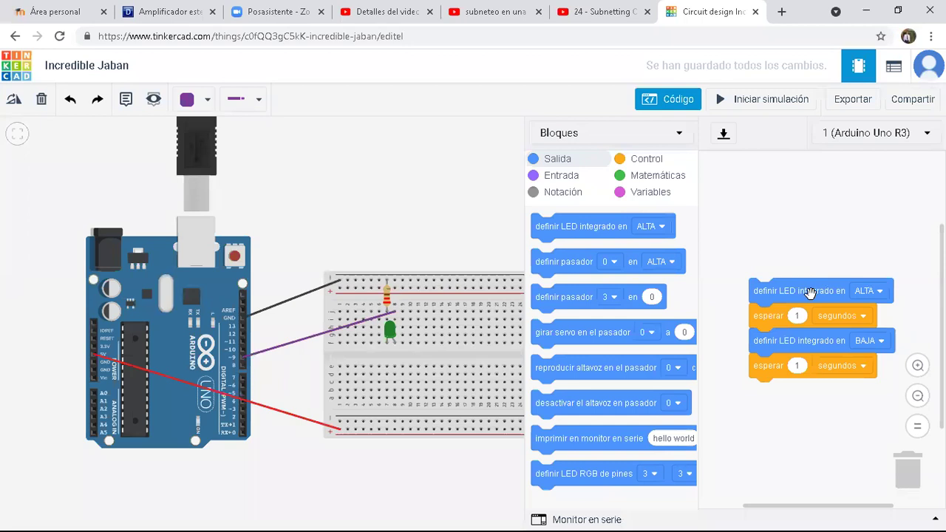
pyautogui.moveTo(817, 292); pyautogui.dragTo(919, 478)
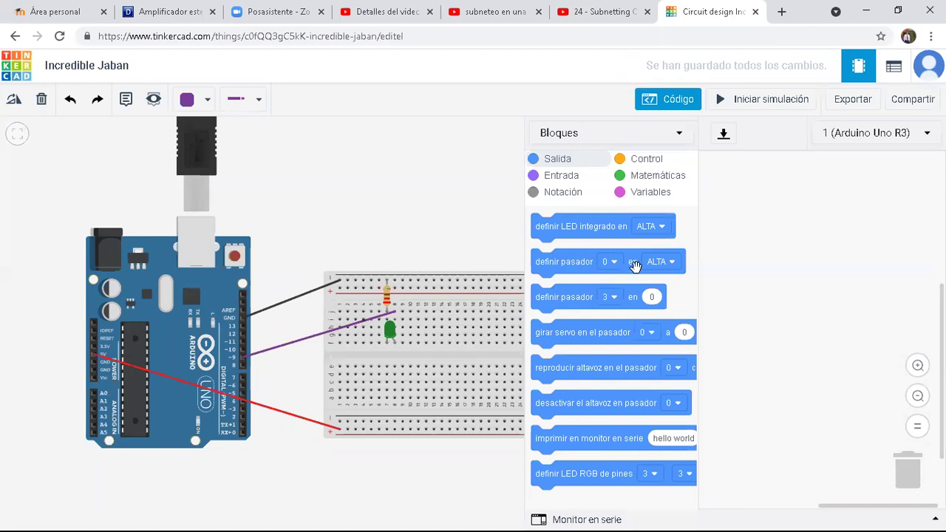
pyautogui.moveTo(580, 267); pyautogui.dragTo(769, 242)
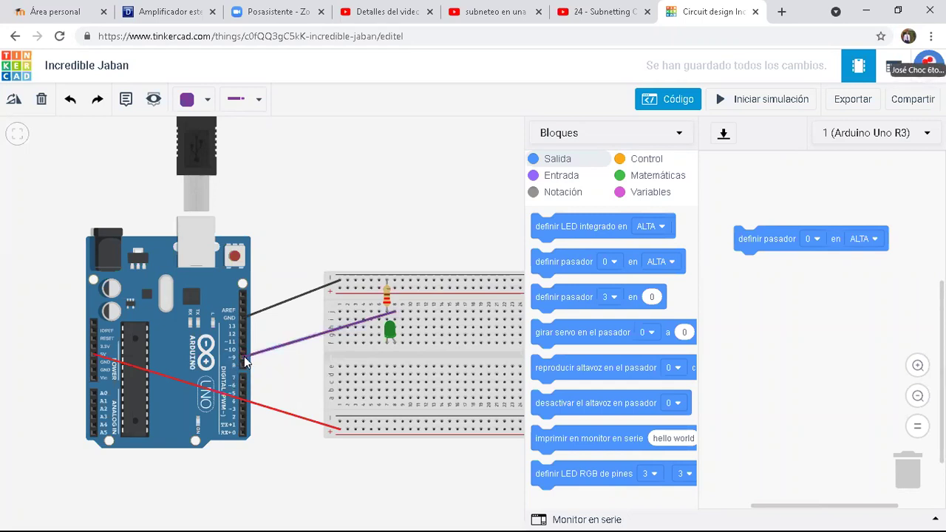
pyautogui.click(816, 240)
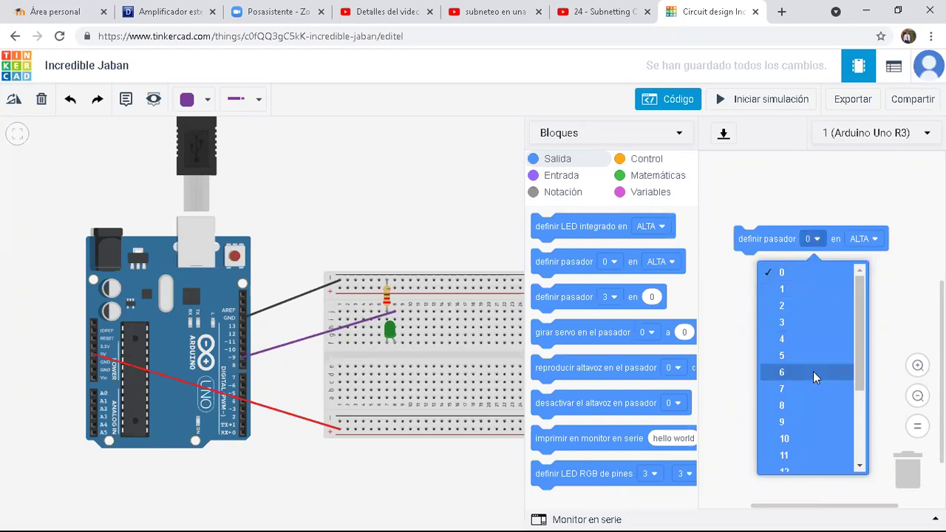
pyautogui.click(795, 421)
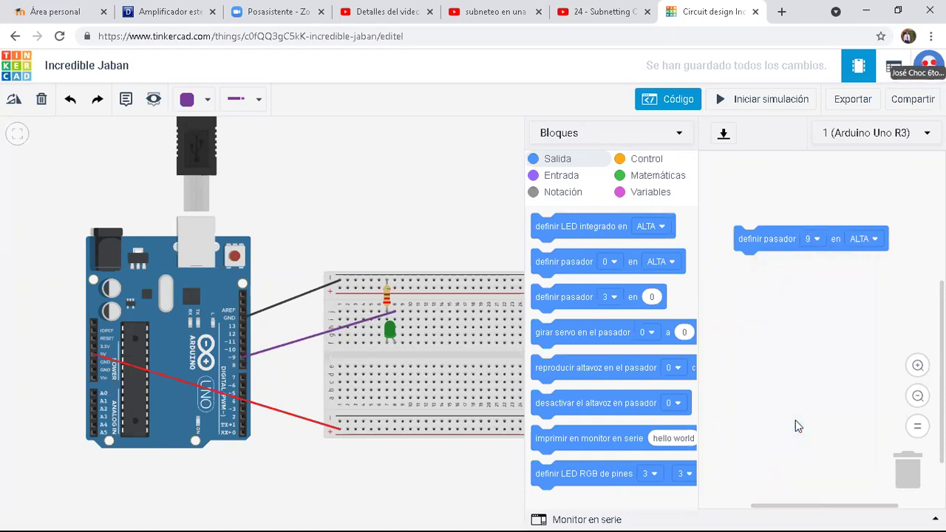
# Step: Run the simulation with the block's pin 9 set to ALTA and check the green LED
pyautogui.click(874, 241)
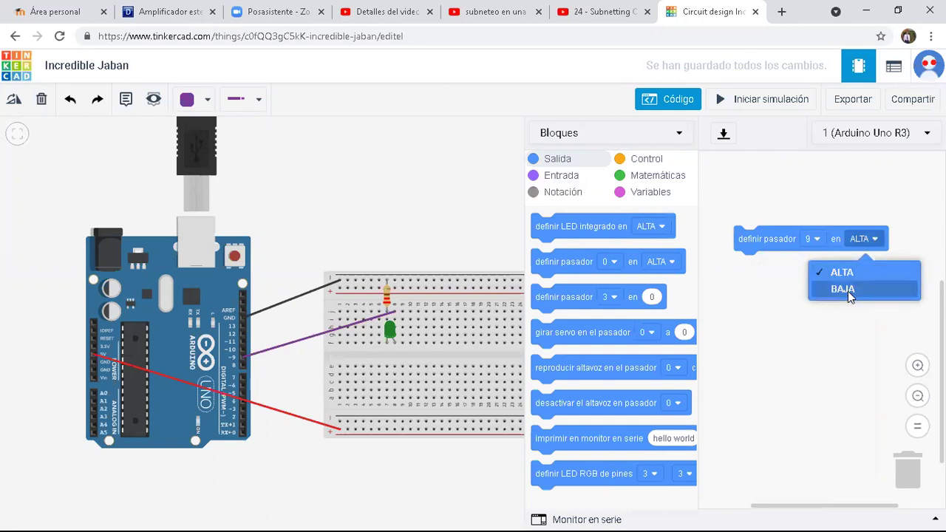
pyautogui.click(817, 356)
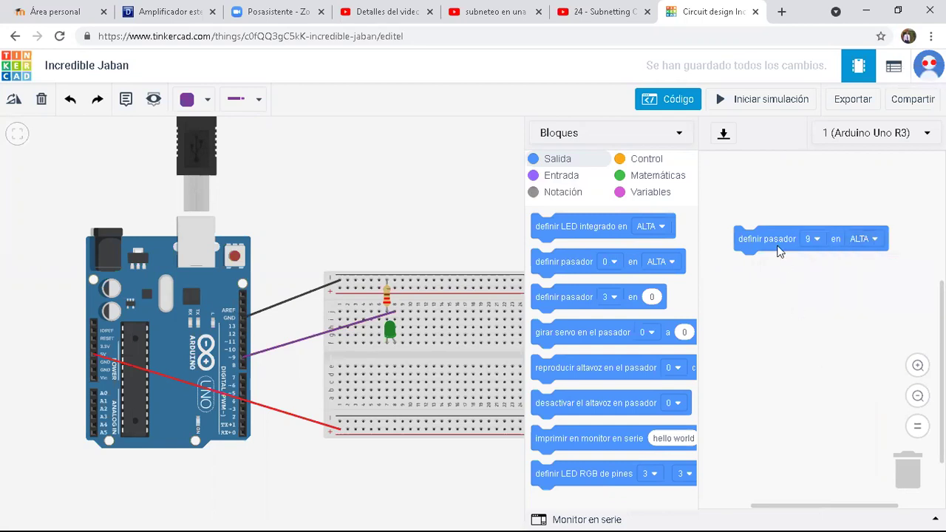
pyautogui.click(769, 105)
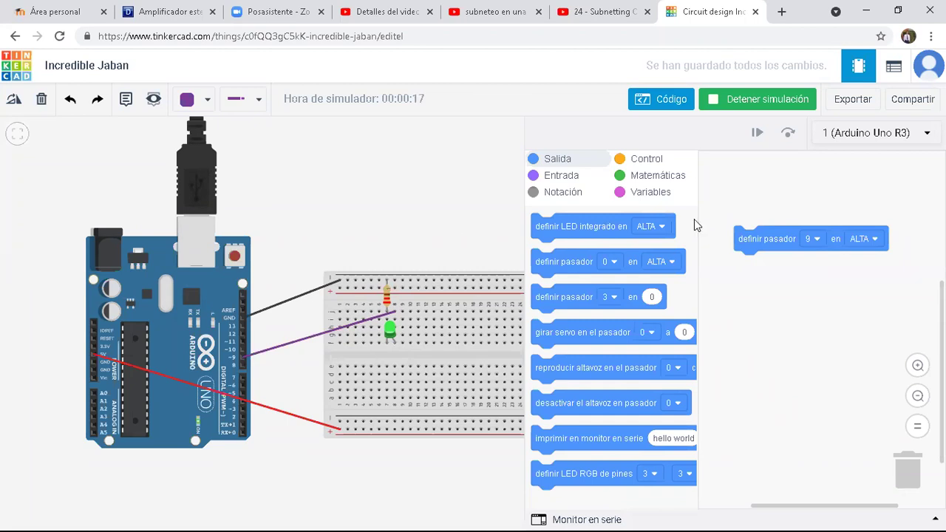
# Step: Set the pin 9 output block to BAJA and run the simulation
pyautogui.click(875, 240)
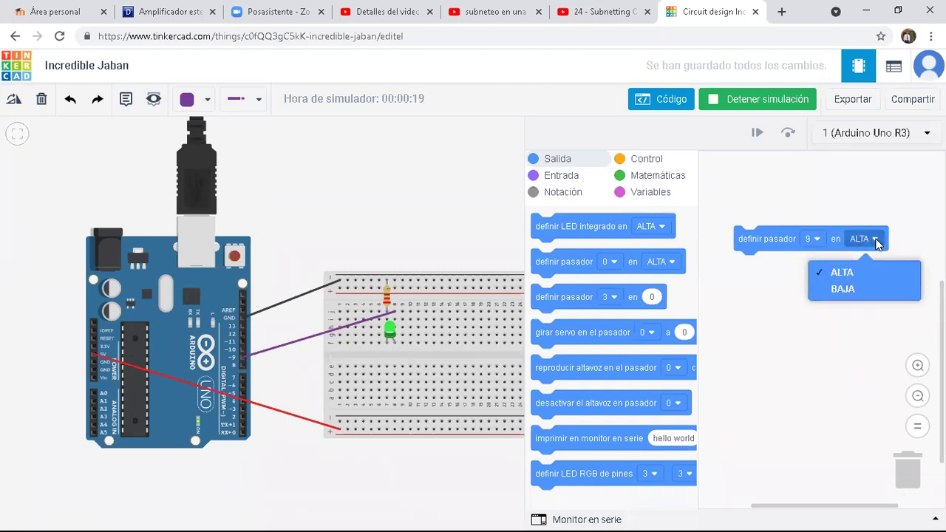
pyautogui.click(845, 289)
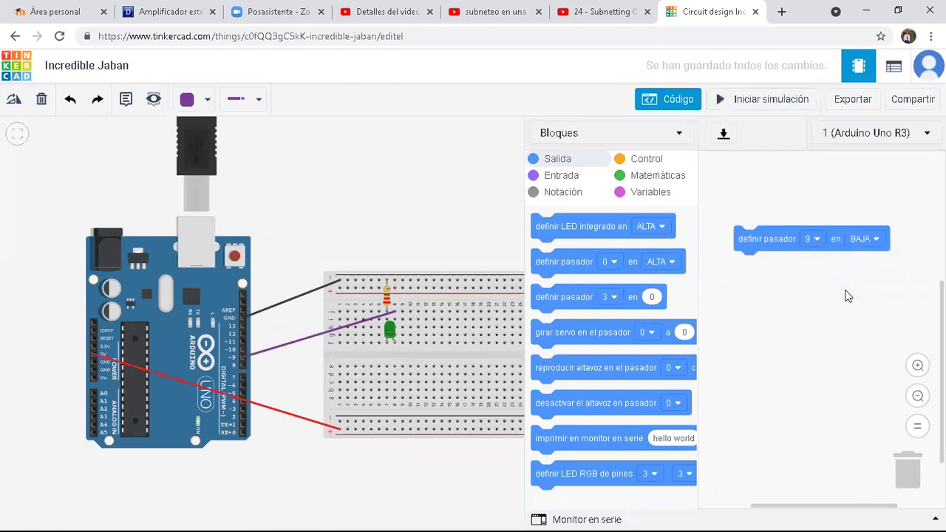
pyautogui.click(768, 103)
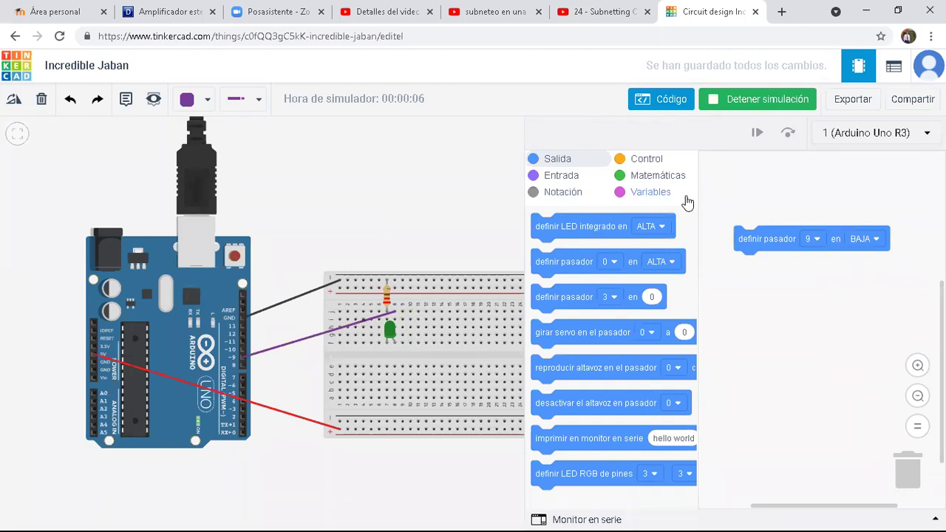
# Step: Set the pin 9 output block to ALTA, run the simulation again and stop it
pyautogui.click(878, 241)
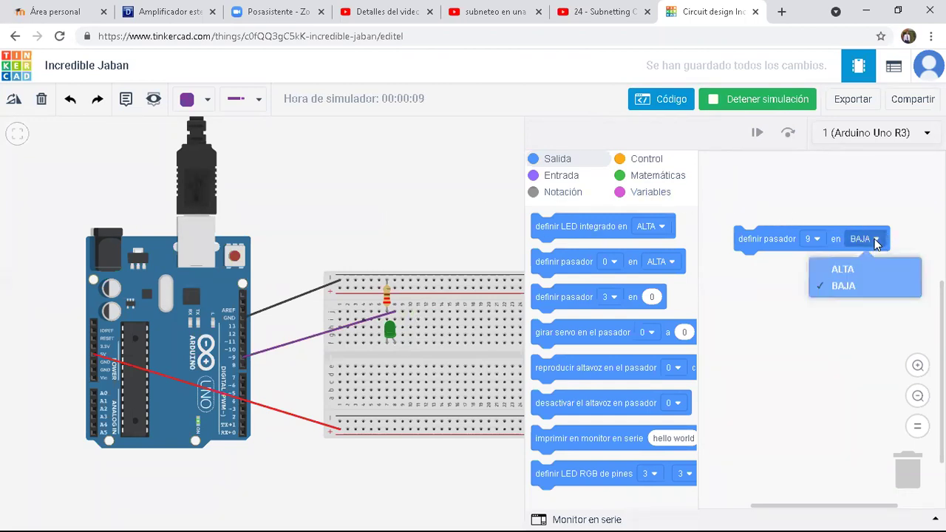
pyautogui.click(854, 274)
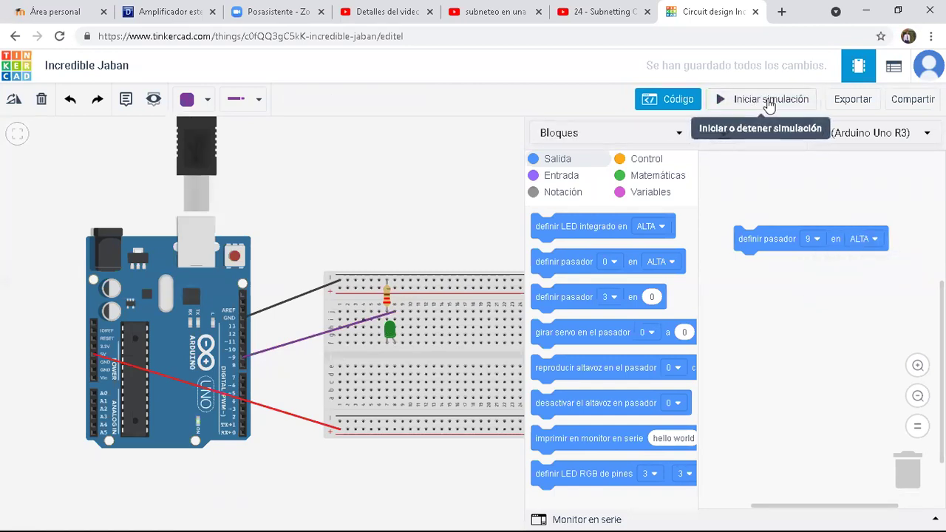
pyautogui.click(768, 103)
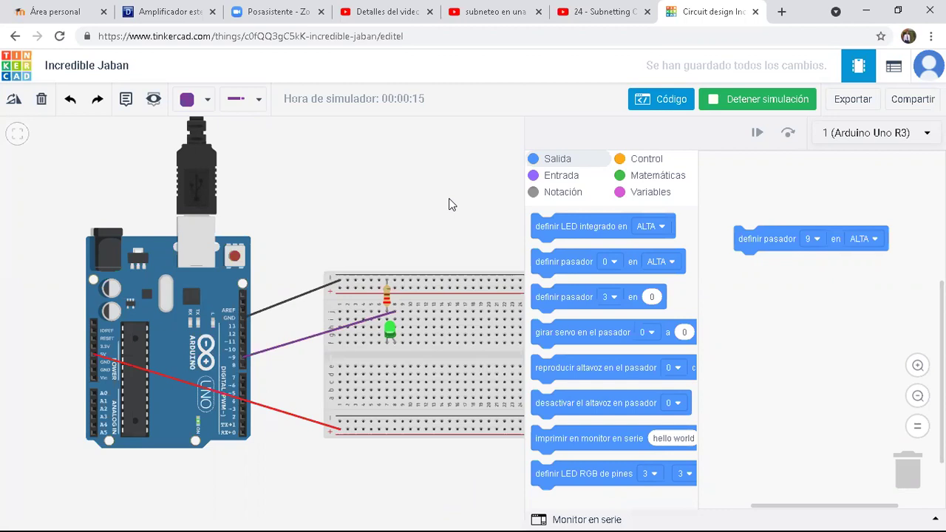
pyautogui.click(750, 103)
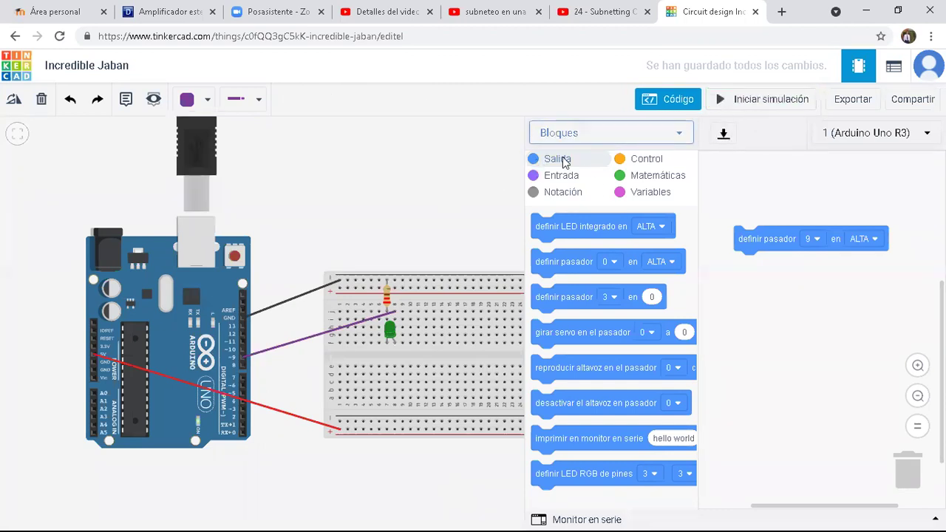
# Step: Add a second resistor between the breadboard's upper negative rail and column 14, and set its value to 220 Ω
pyautogui.click(397, 192)
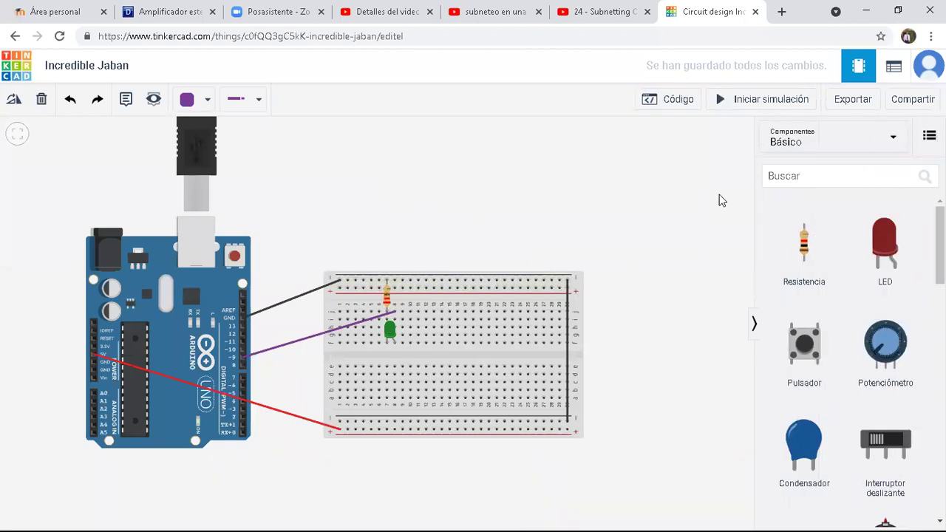
pyautogui.click(385, 296)
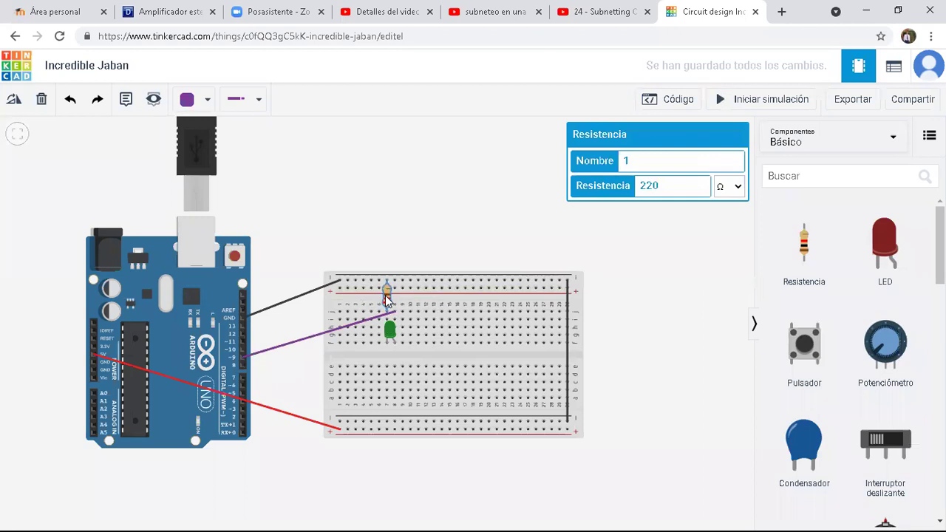
pyautogui.click(498, 181)
pyautogui.moveTo(804, 244); pyautogui.dragTo(443, 300)
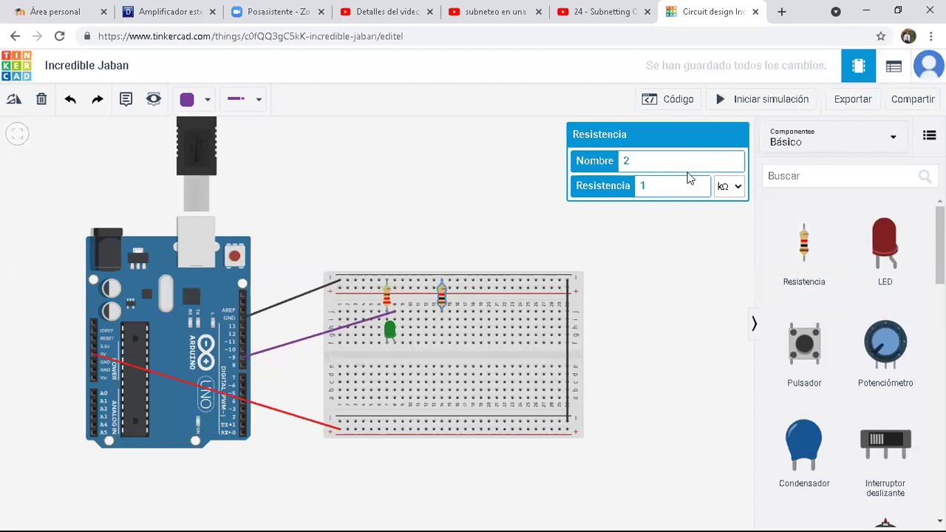
pyautogui.press('BackSpace')
pyautogui.write('220')
pyautogui.click(737, 186)
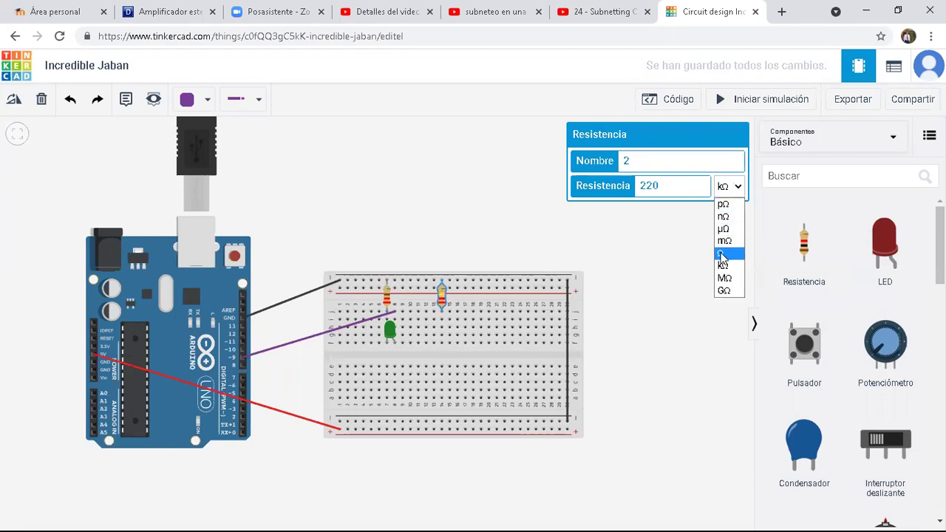
pyautogui.click(722, 254)
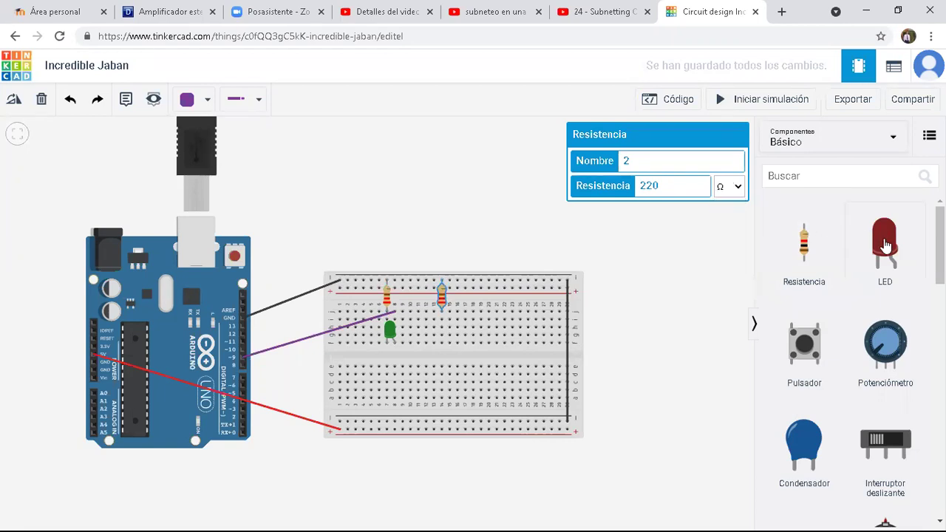
# Step: Add a red (Rojo) LED and plug it into columns 14 and 15 of the breadboard's upper half
pyautogui.moveTo(884, 244); pyautogui.dragTo(596, 243)
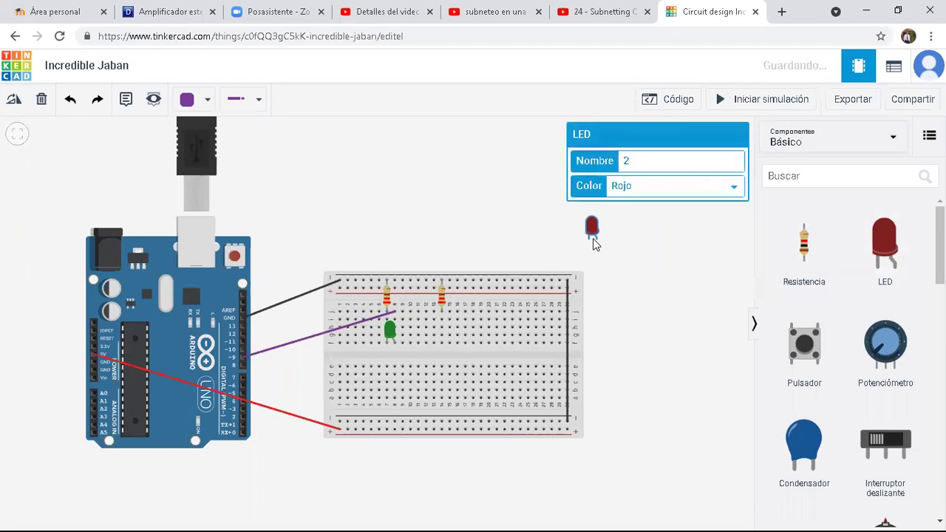
pyautogui.click(735, 191)
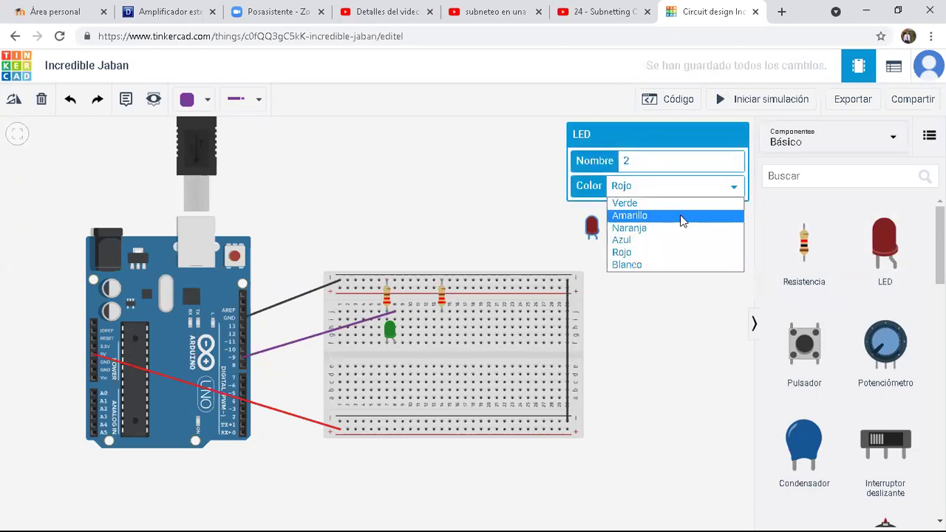
pyautogui.click(682, 218)
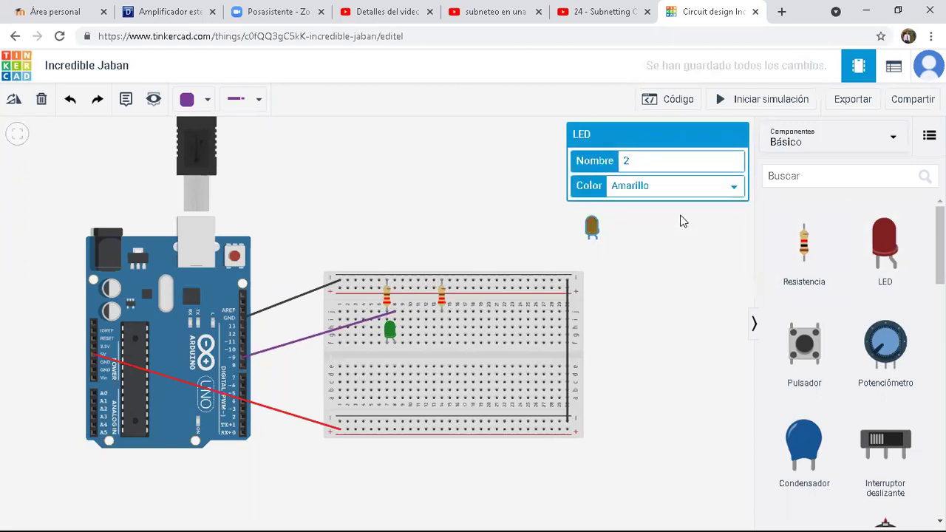
pyautogui.click(736, 190)
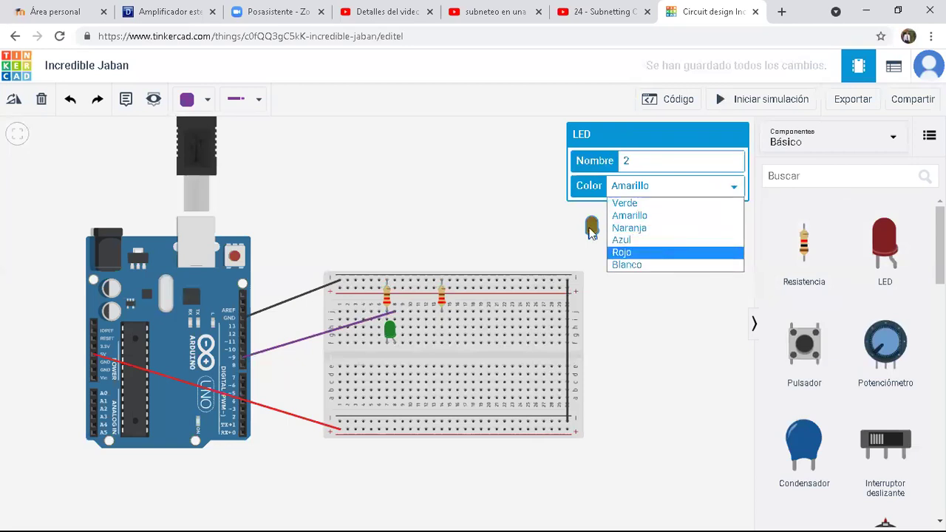
pyautogui.click(661, 257)
pyautogui.moveTo(592, 229); pyautogui.dragTo(520, 291)
pyautogui.moveTo(495, 321); pyautogui.dragTo(451, 336)
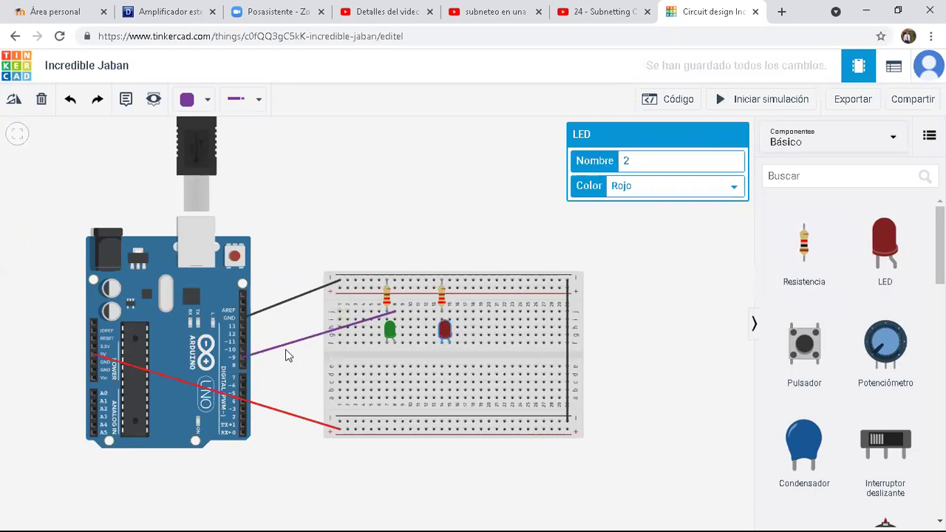
# Step: Connect Arduino digital pin 10 to the red LED's column 15, row j, with a purple wire
pyautogui.click(204, 106)
pyautogui.click(361, 158)
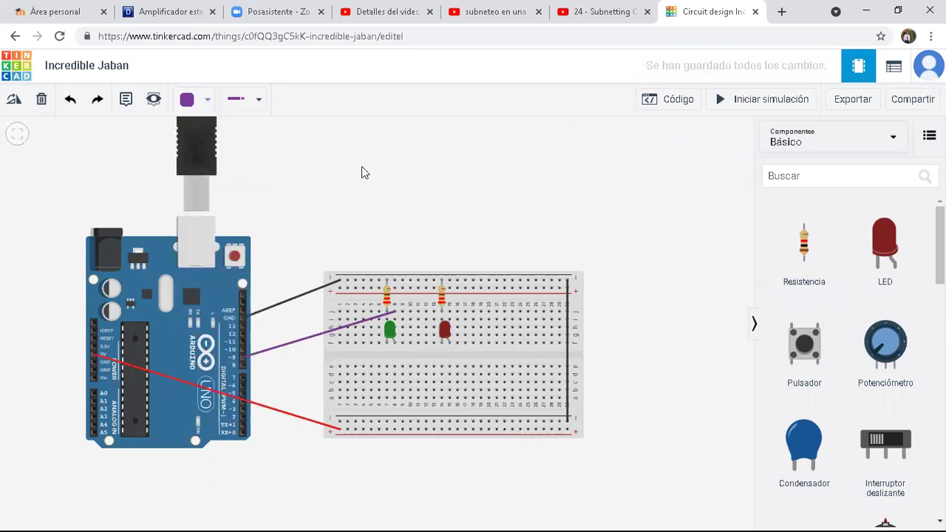
pyautogui.click(243, 350)
pyautogui.click(339, 321)
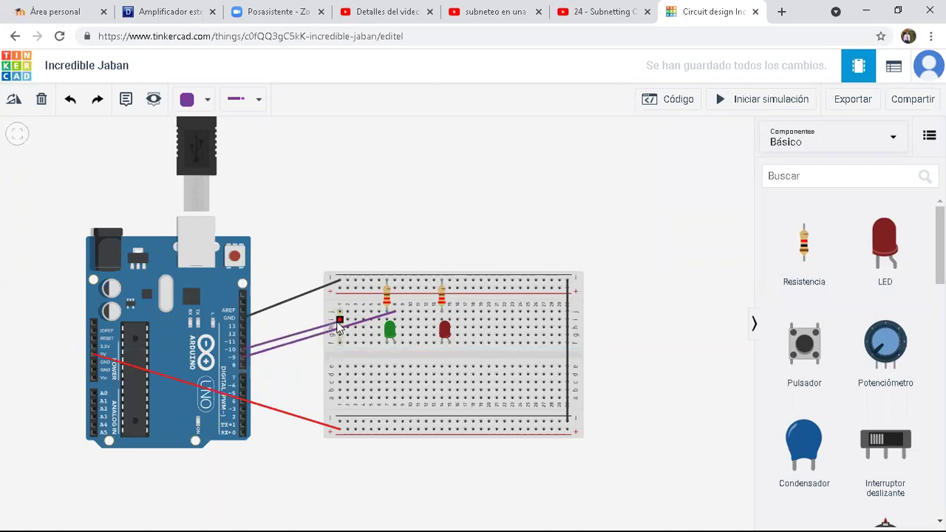
pyautogui.click(449, 312)
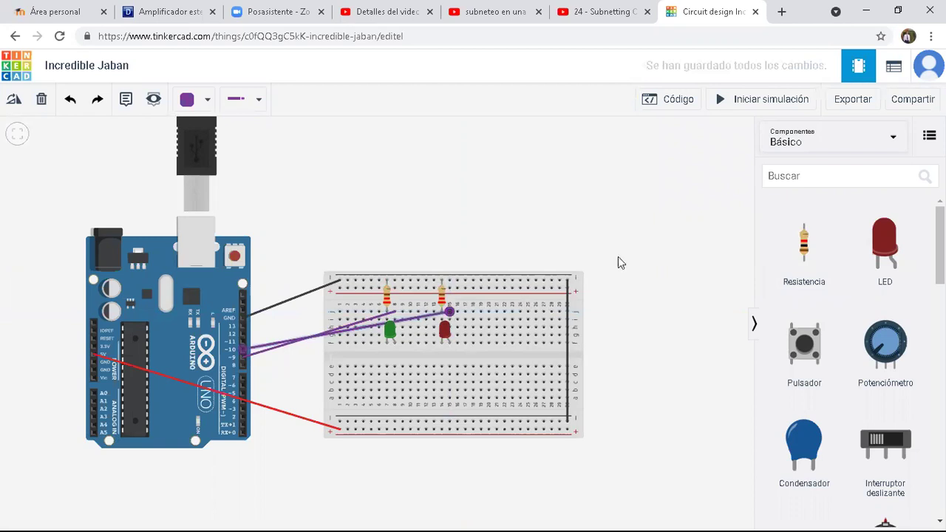
# Step: Attach a second "definir pasador" block below the first, setting pin 10 to ALTA, and start the simulation
pyautogui.click(680, 100)
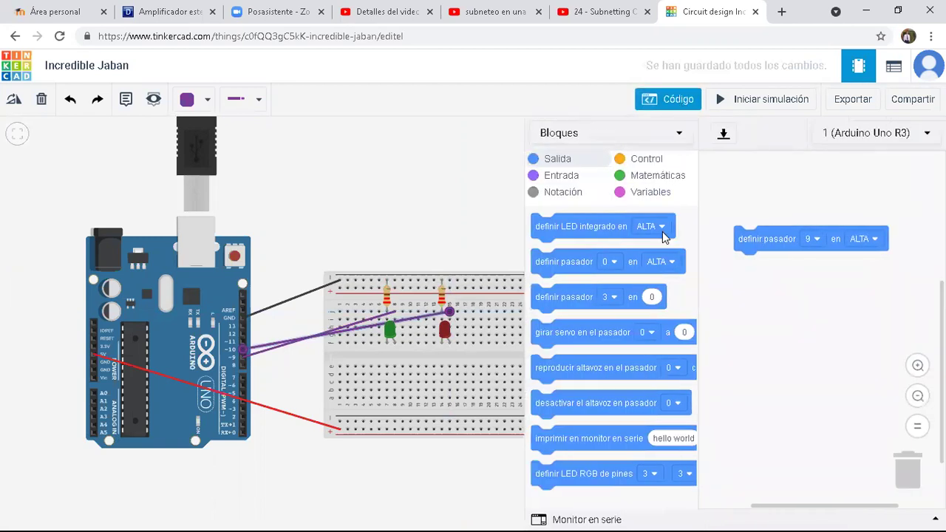
pyautogui.moveTo(562, 272); pyautogui.dragTo(764, 301)
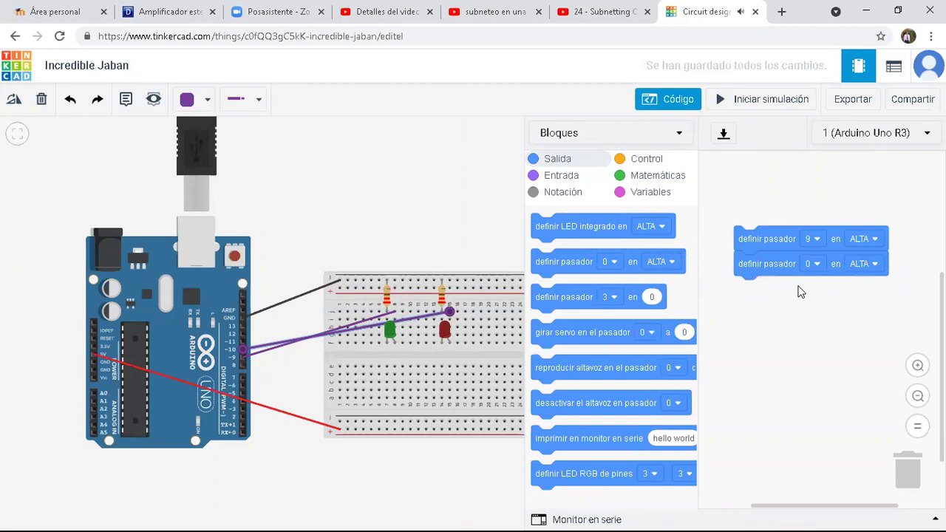
pyautogui.click(816, 264)
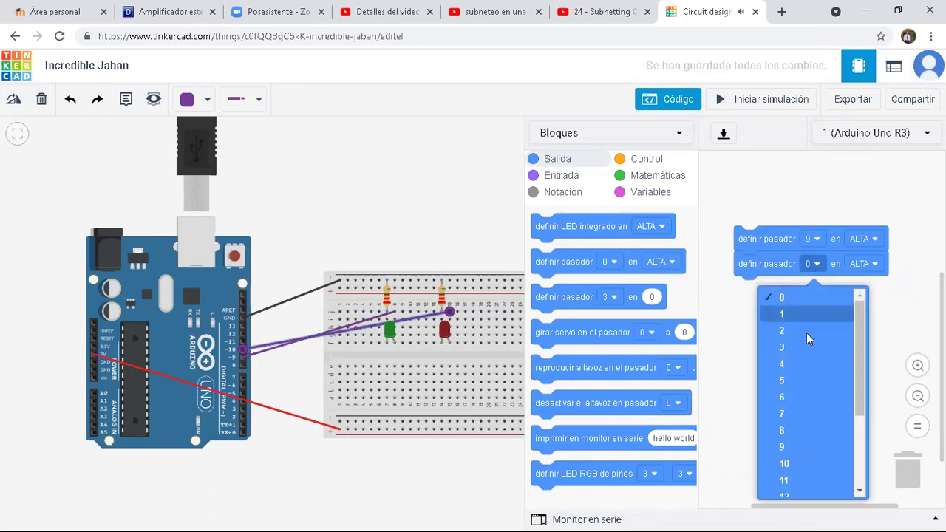
pyautogui.click(784, 463)
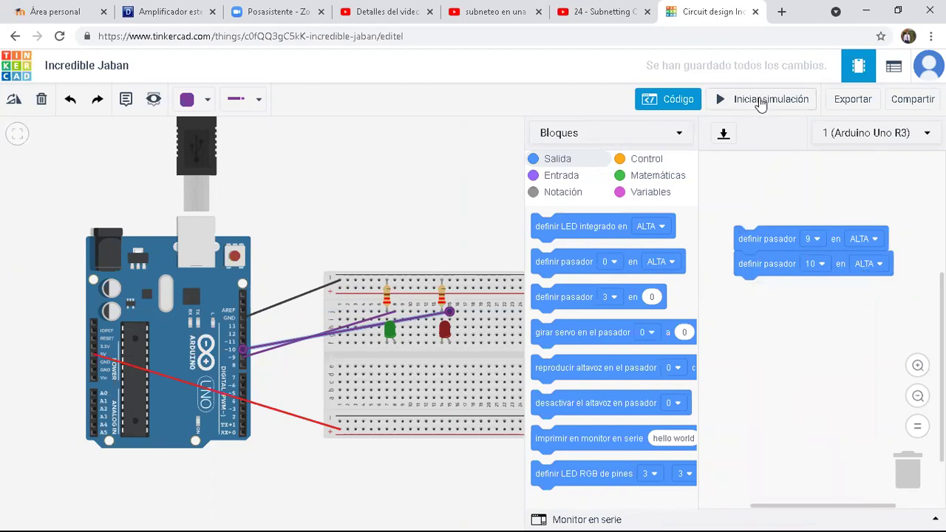
pyautogui.click(761, 100)
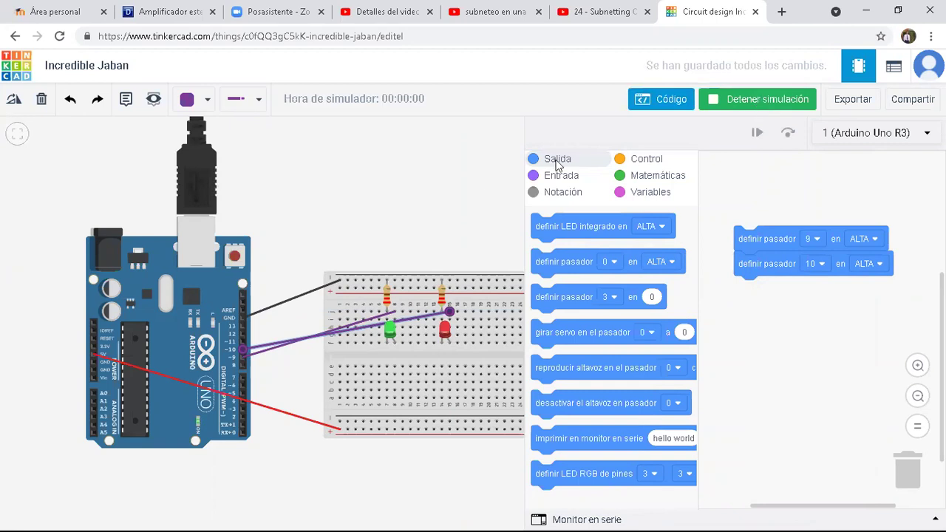